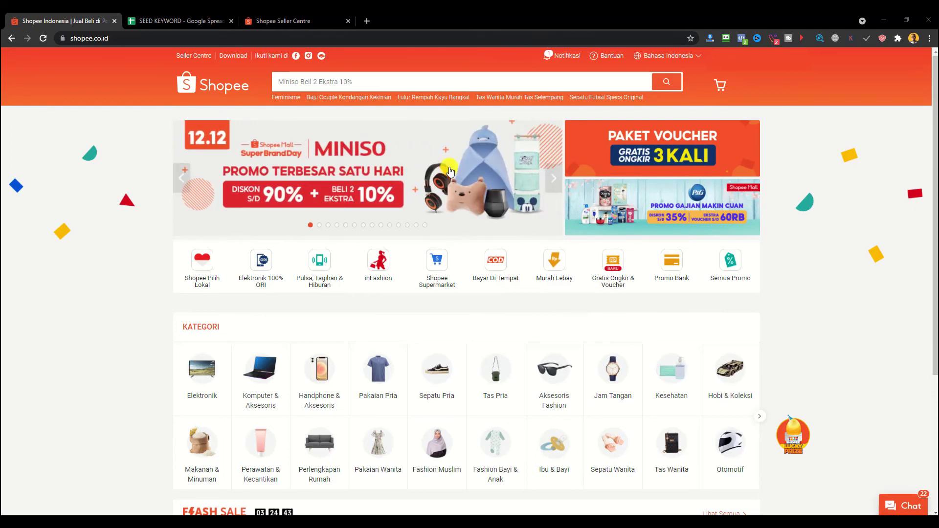
# Step: Look at Shopee's default search suggestions and the BAJU sheet of the SEED KEYWORD spreadsheet
pyautogui.click(345, 80)
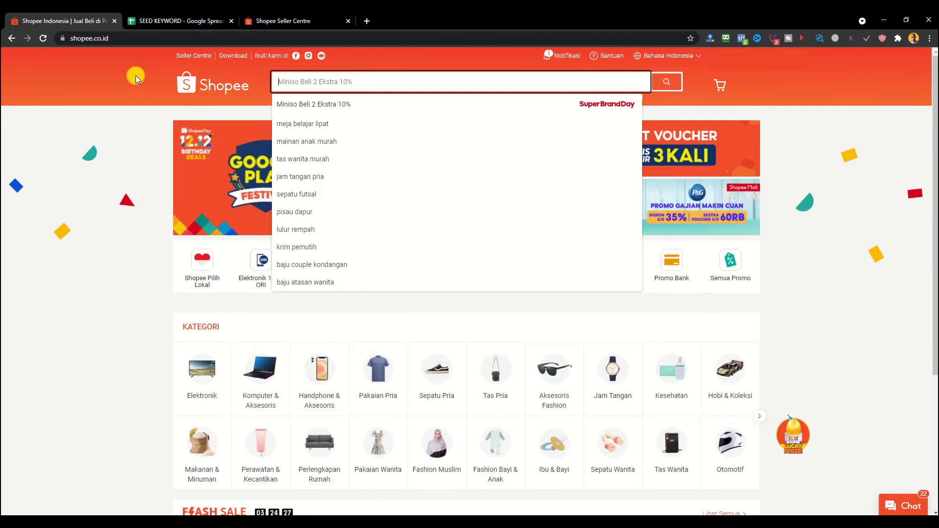
pyautogui.click(144, 23)
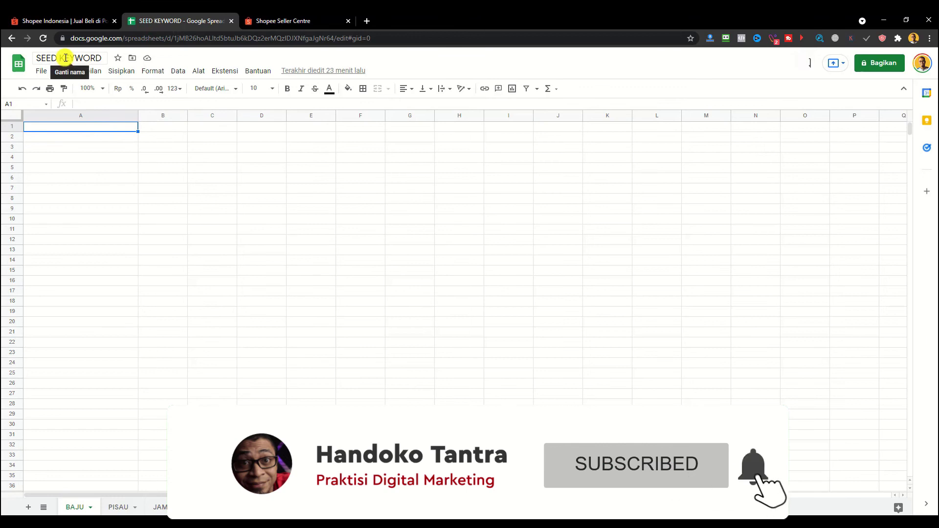
pyautogui.click(178, 298)
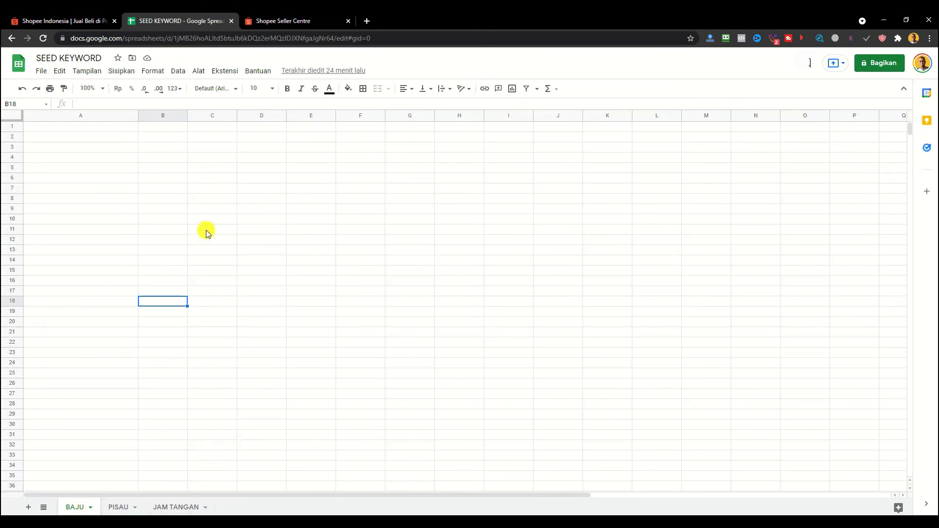
# Step: Return to Shopee and enter the seed keyword "baju" in the search field without submitting it
pyautogui.click(86, 22)
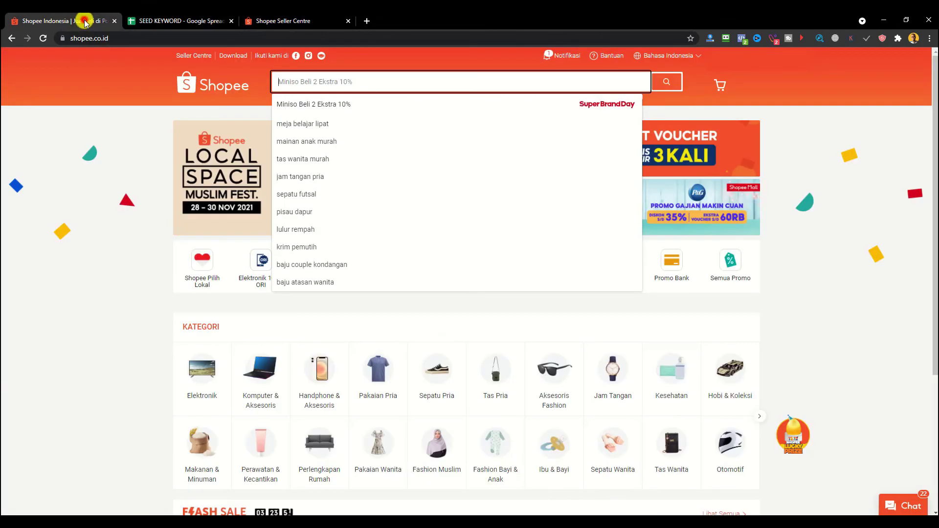
pyautogui.click(292, 82)
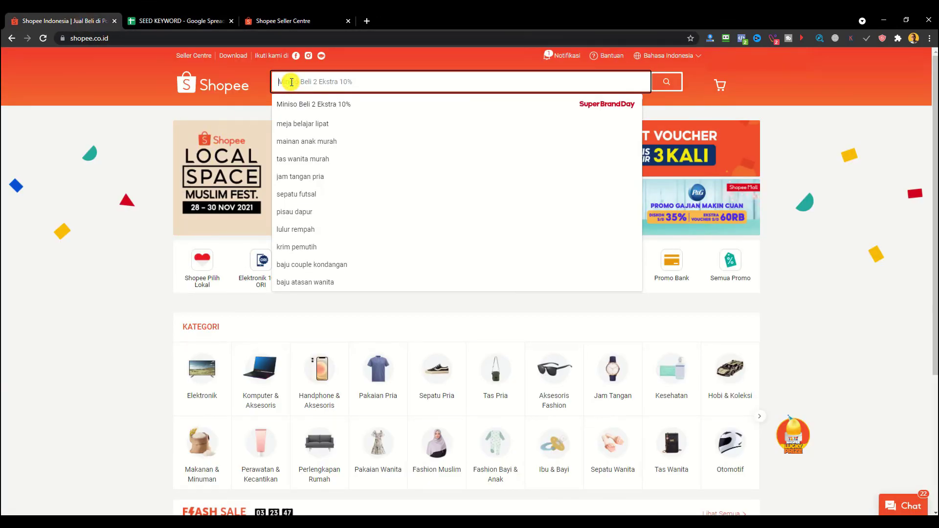
pyautogui.write('baju')
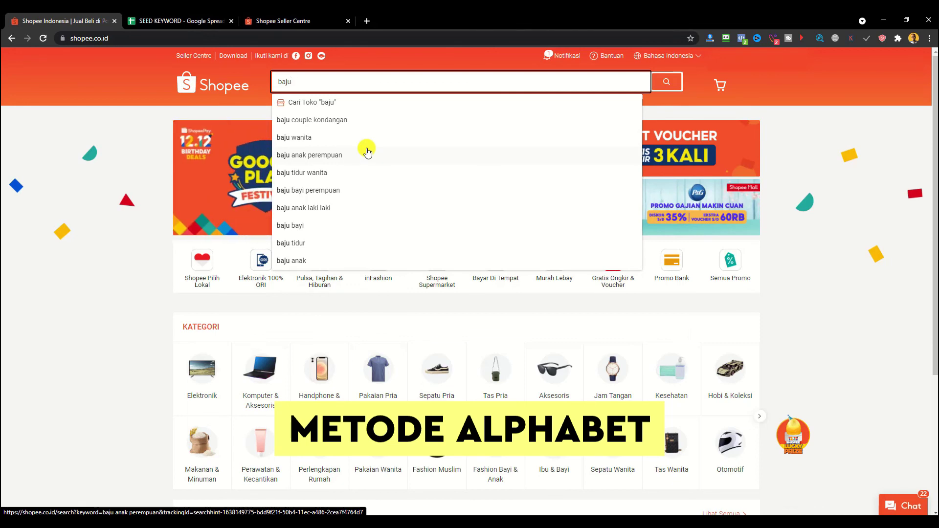
# Step: Examine the Shopee search suggestions for "baju" followed in turn by the letters a, b, c, d and e
pyautogui.click(146, 20)
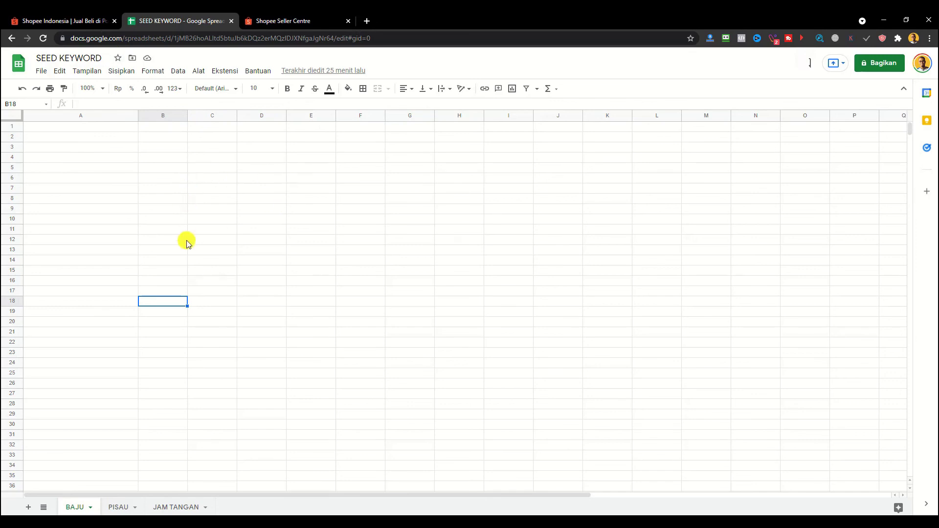
pyautogui.click(72, 18)
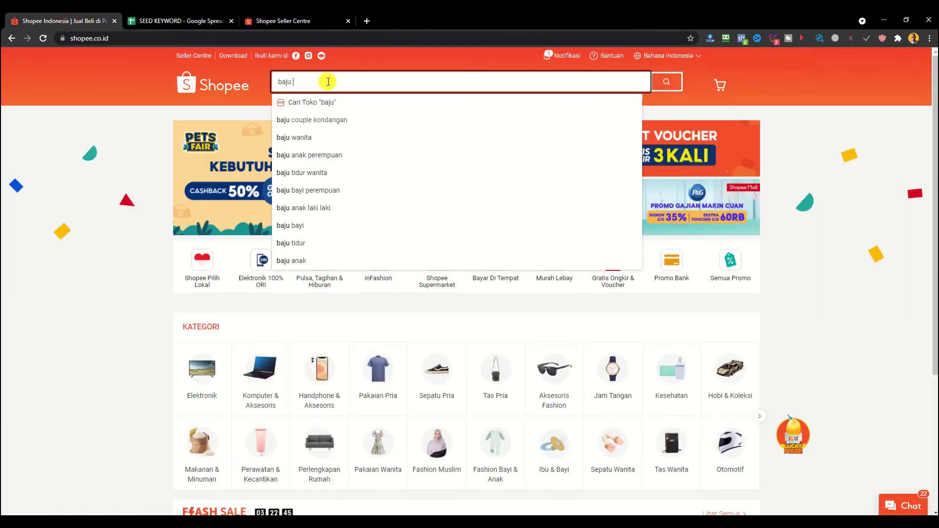
pyautogui.write('a')
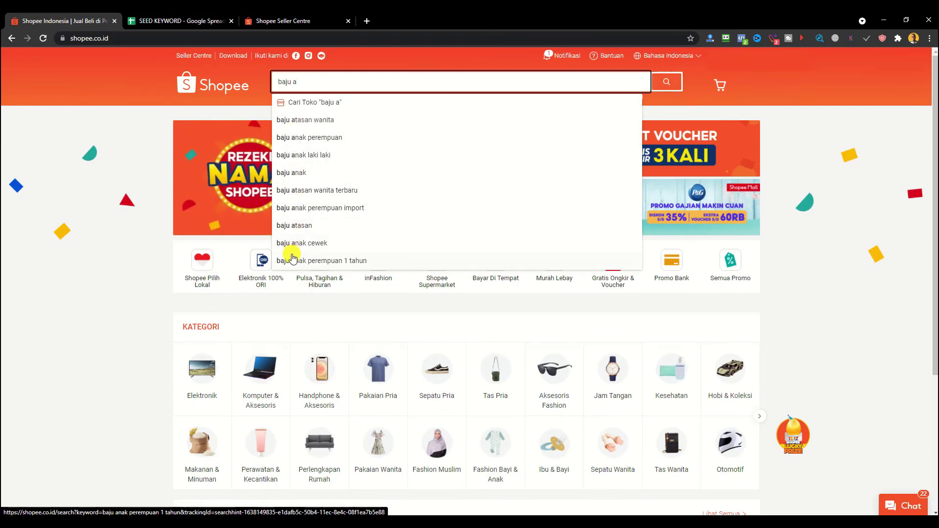
pyautogui.press('BackSpace')
pyautogui.write('b')
pyautogui.press('BackSpace')
pyautogui.write('c')
pyautogui.press('BackSpace')
pyautogui.write('d')
pyautogui.press('BackSpace')
pyautogui.write('e')
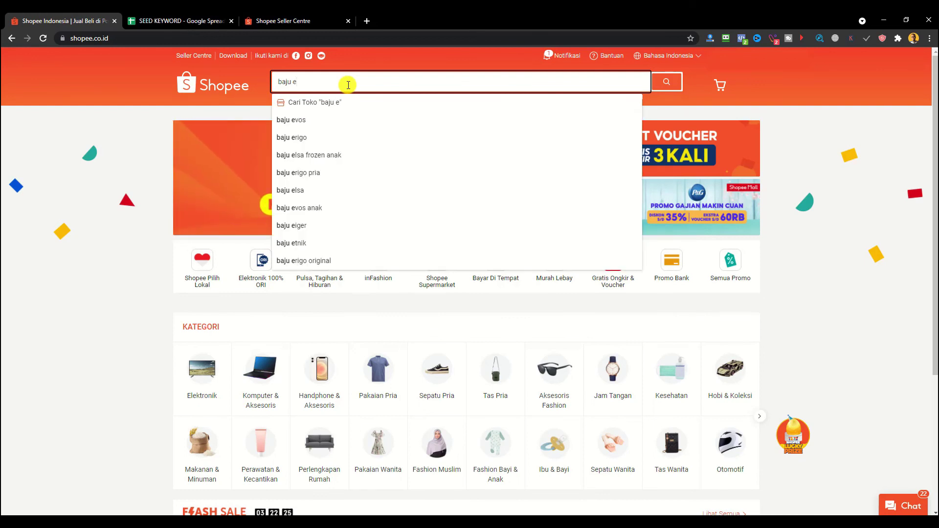
# Step: Capture the search field and suggestion list for "baju a" as a region screenshot and open its uploaded image
pyautogui.press('BackSpace')
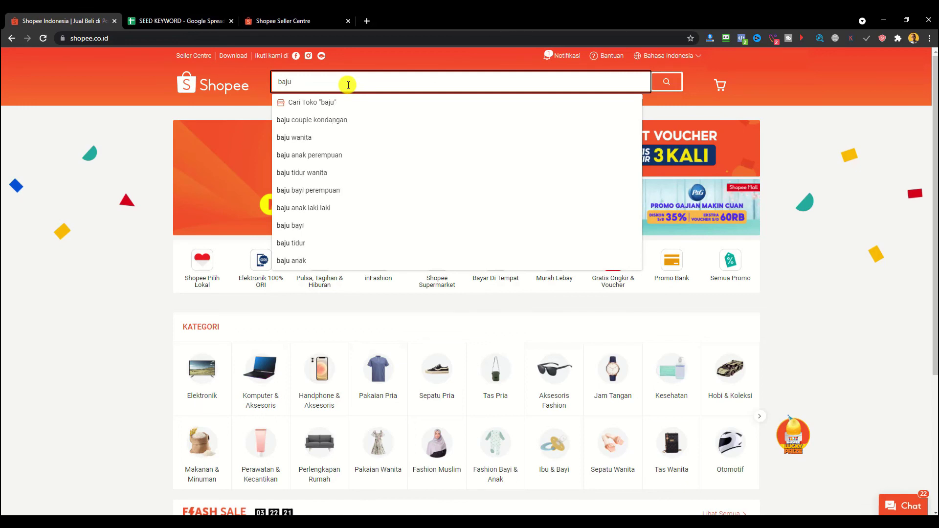
pyautogui.write('a')
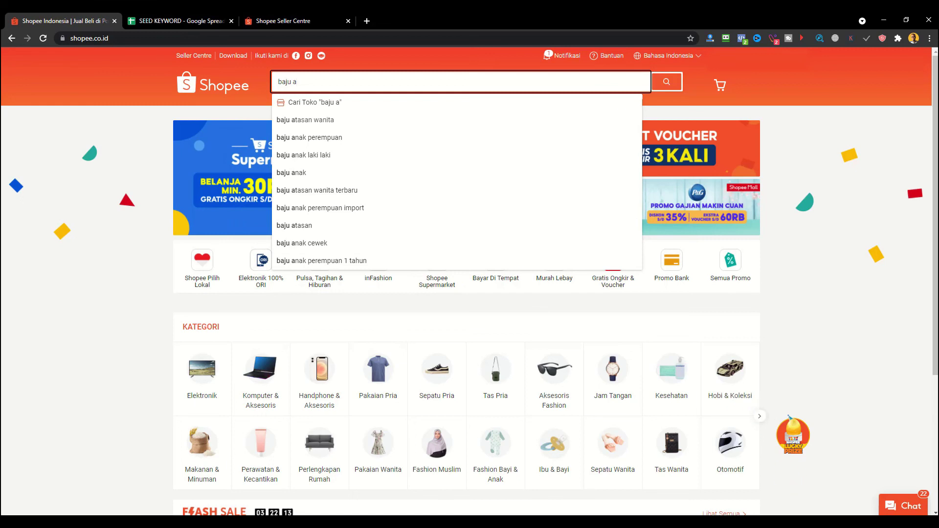
pyautogui.click(827, 513)
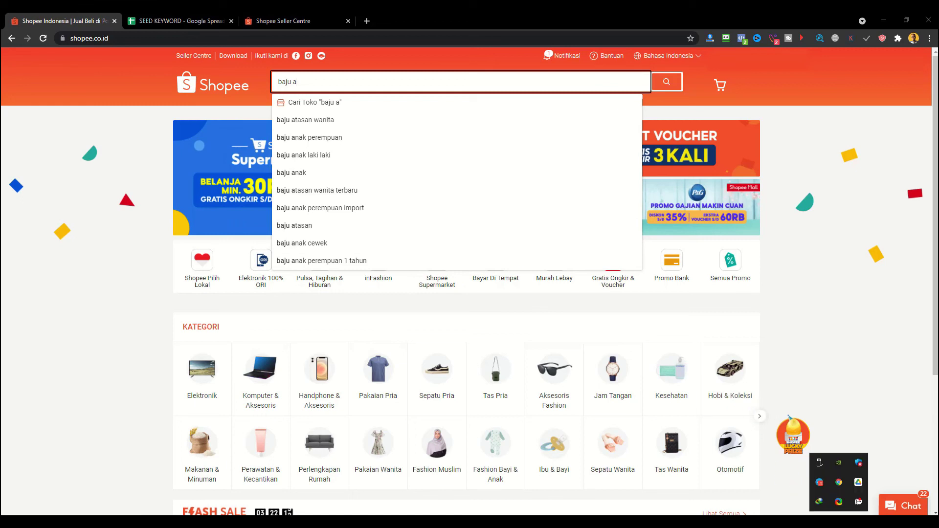
pyautogui.click(831, 498)
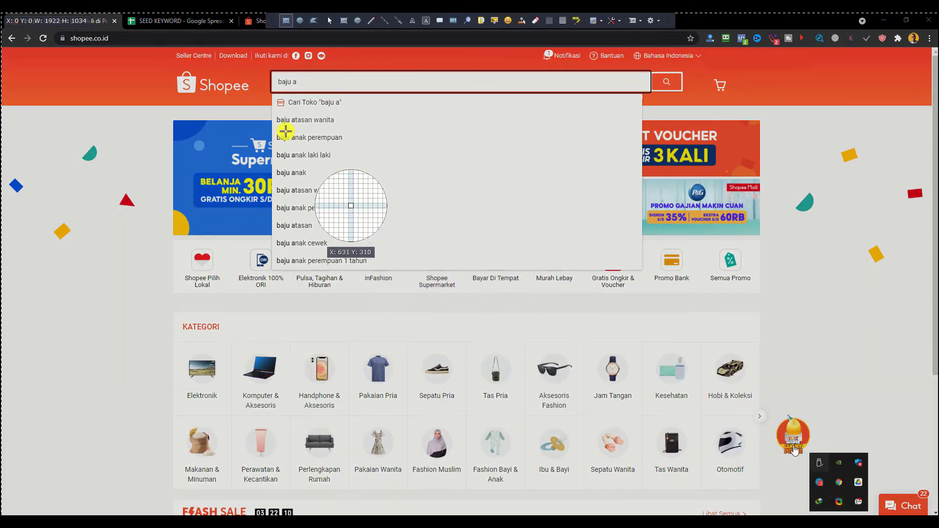
pyautogui.moveTo(267, 68); pyautogui.dragTo(646, 270)
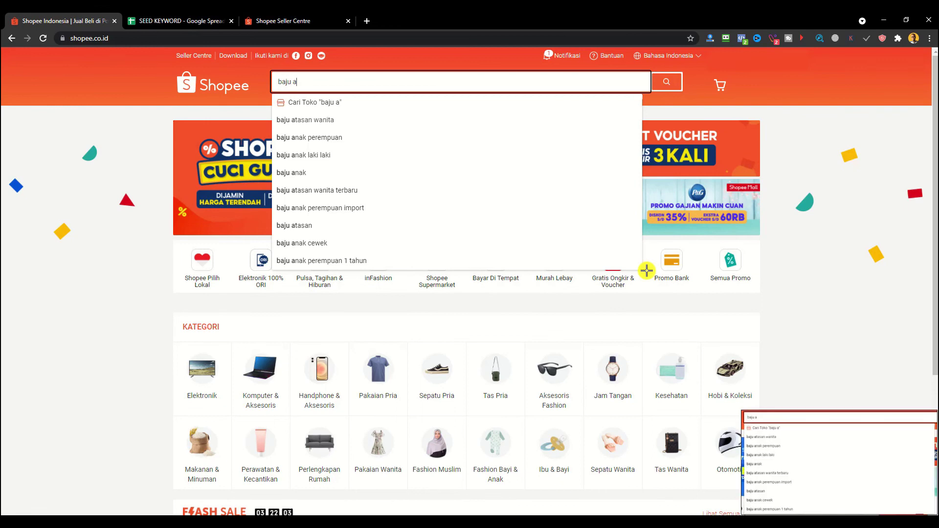
pyautogui.click(803, 474)
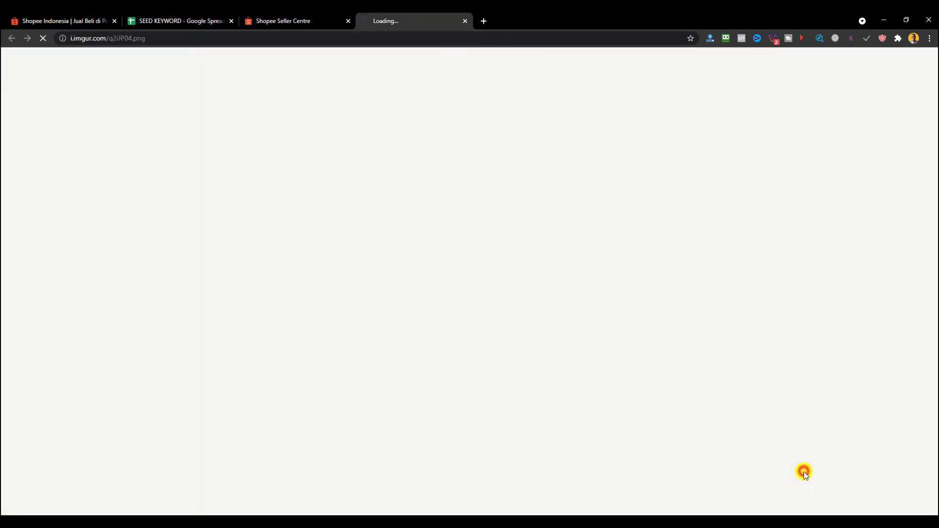
# Step: Copy the uploaded "baju a" image's web address into cell A1 of the BAJU sheet in the SEED KEYWORD spreadsheet
pyautogui.click(189, 35)
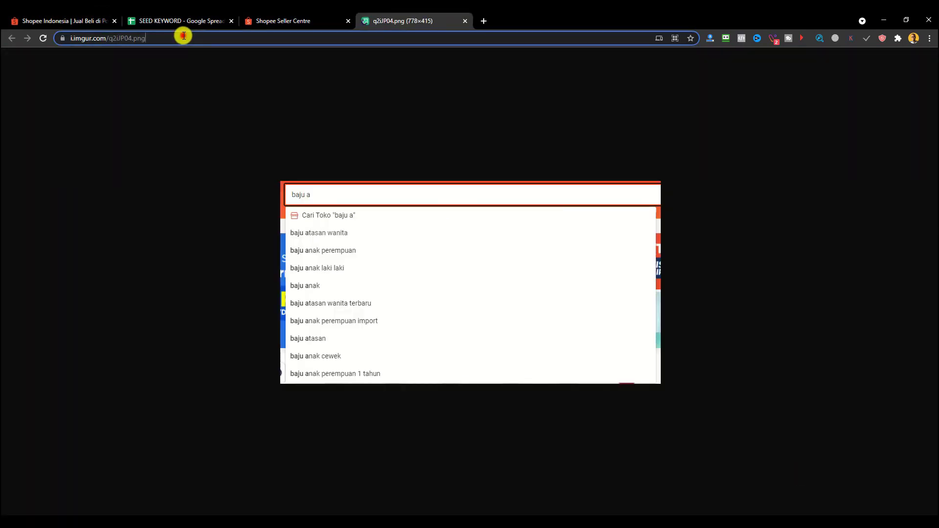
pyautogui.rightClick(190, 35)
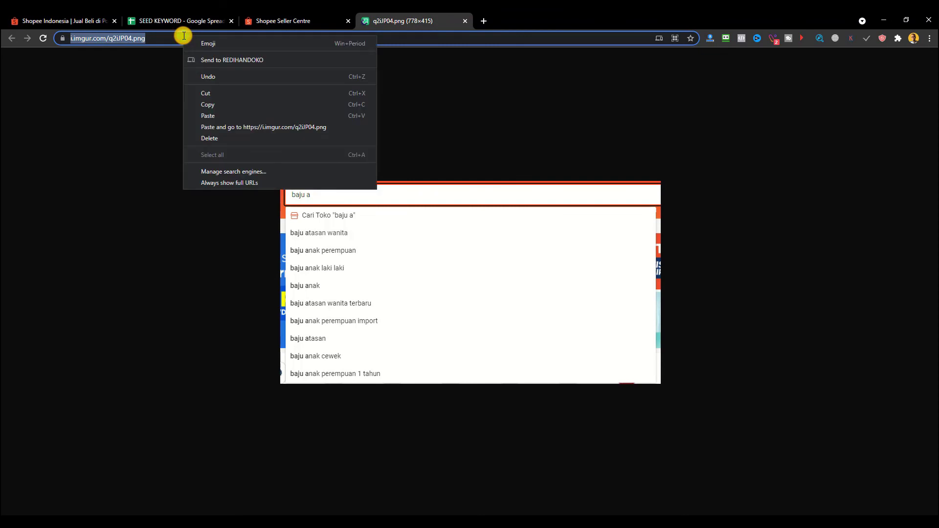
pyautogui.click(203, 104)
pyautogui.click(128, 25)
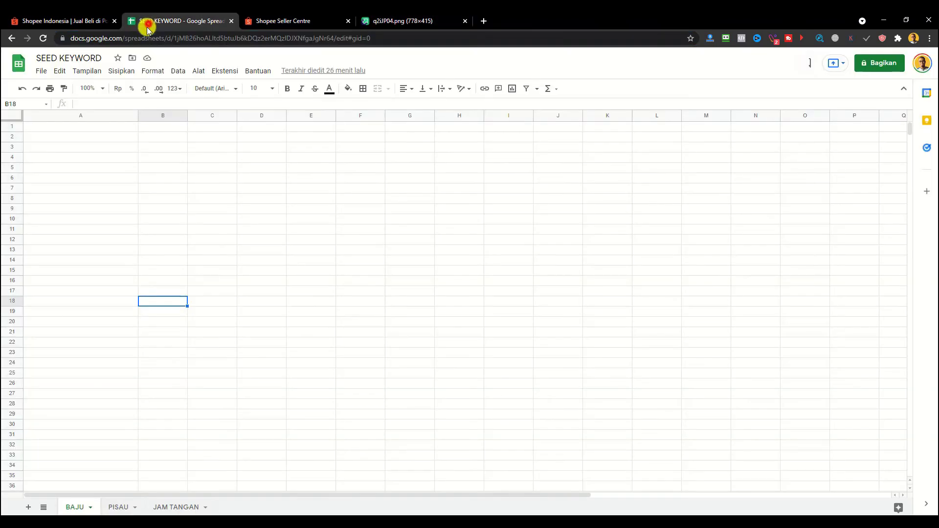
pyautogui.click(90, 128)
pyautogui.rightClick(90, 128)
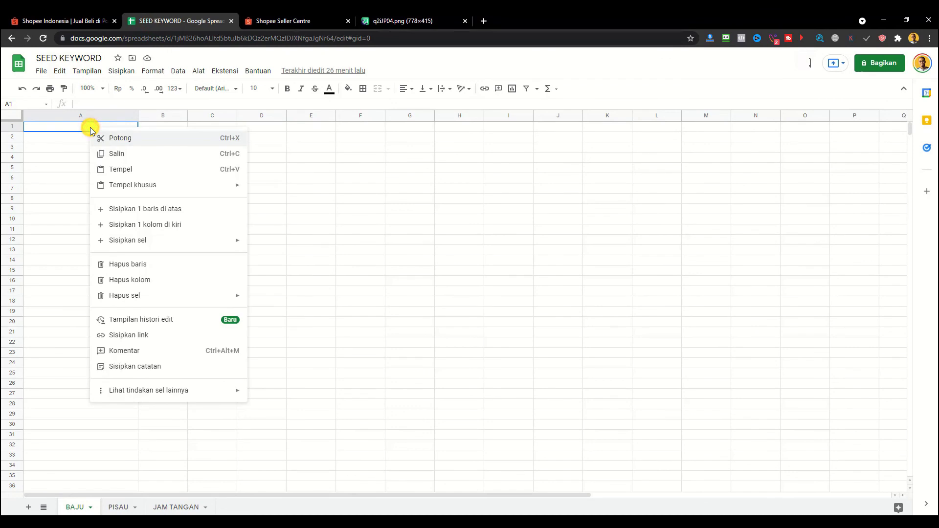
pyautogui.click(113, 169)
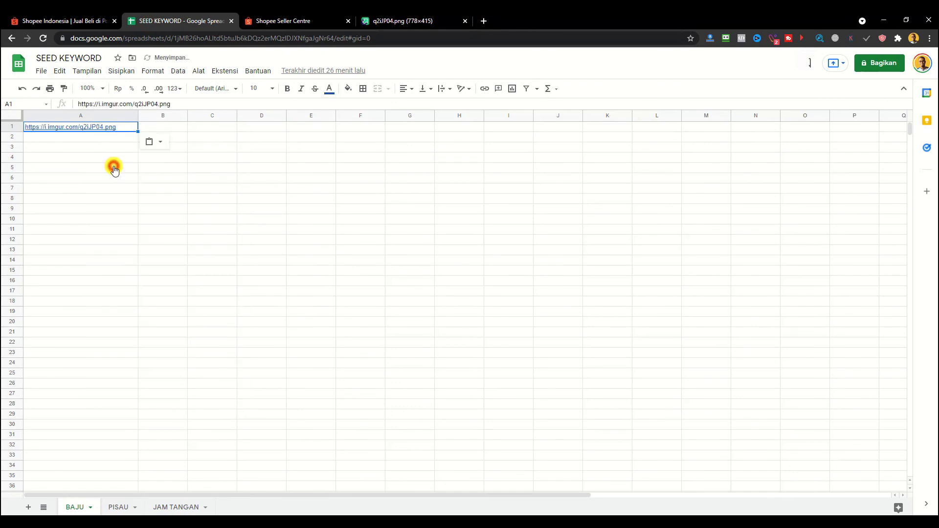
pyautogui.click(194, 161)
pyautogui.moveTo(66, 128)
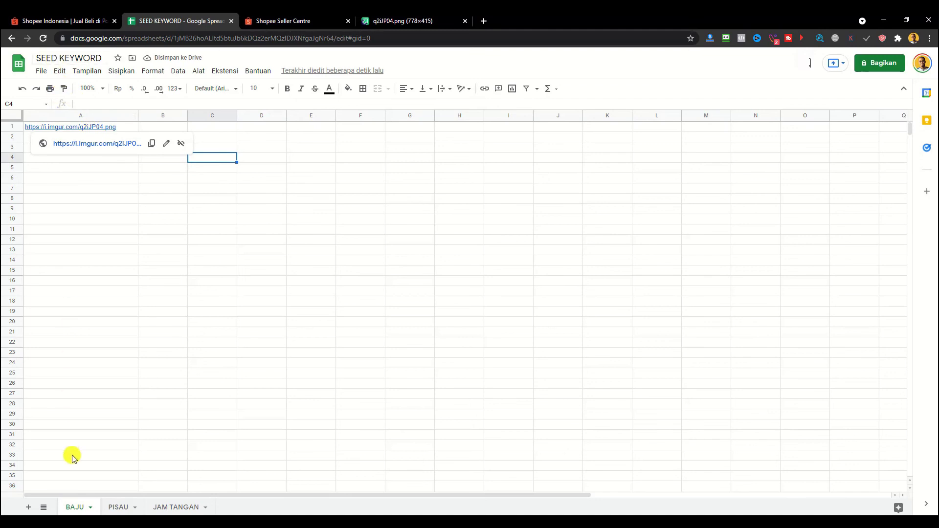
# Step: Look through the PISAU and JAM TANGAN sheets, return to BAJU, and view the uploaded "baju a" image again
pyautogui.click(120, 507)
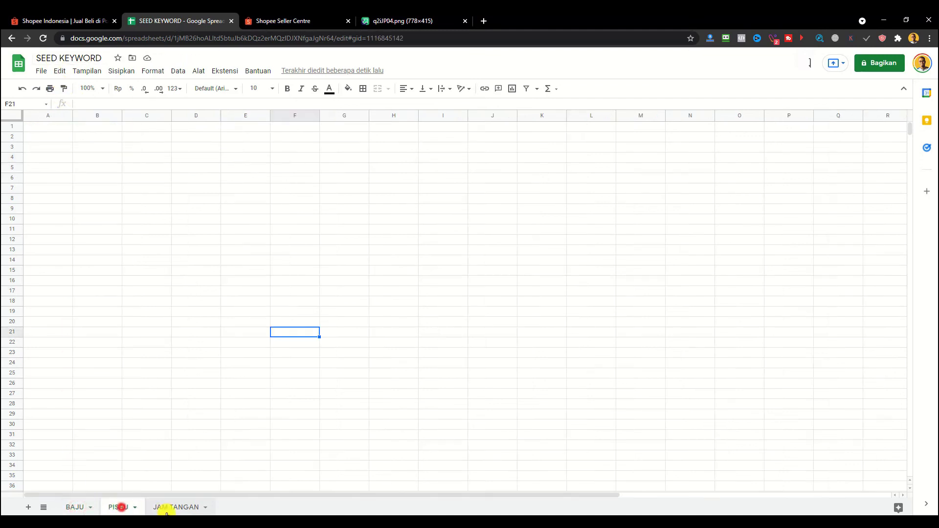
pyautogui.click(175, 509)
pyautogui.click(119, 507)
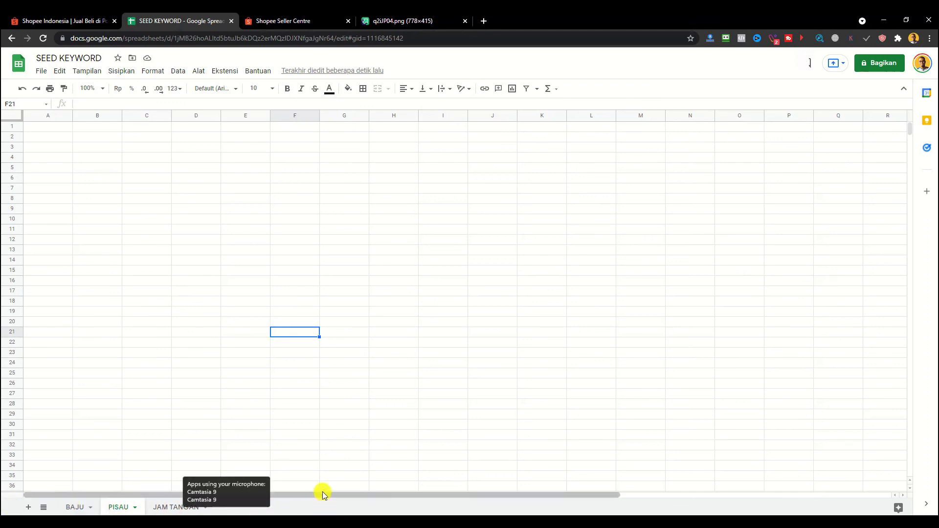
pyautogui.click(75, 507)
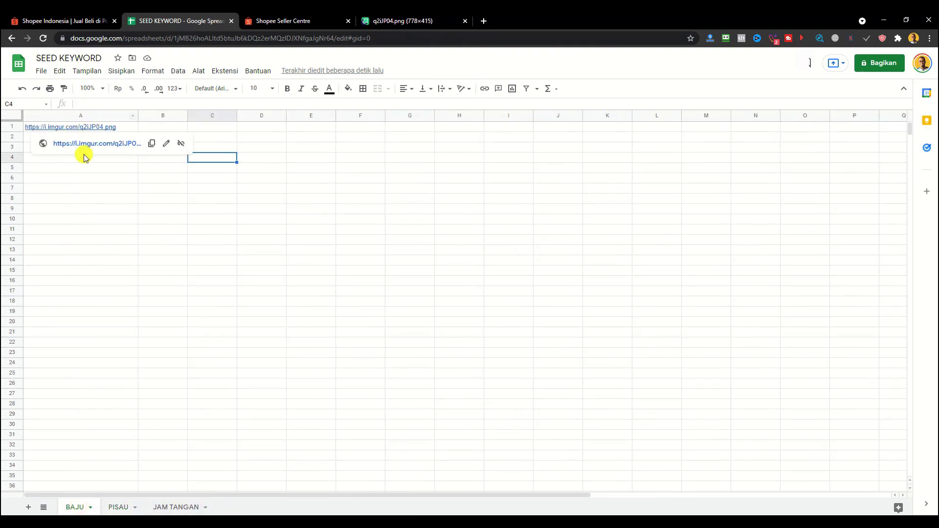
pyautogui.click(399, 21)
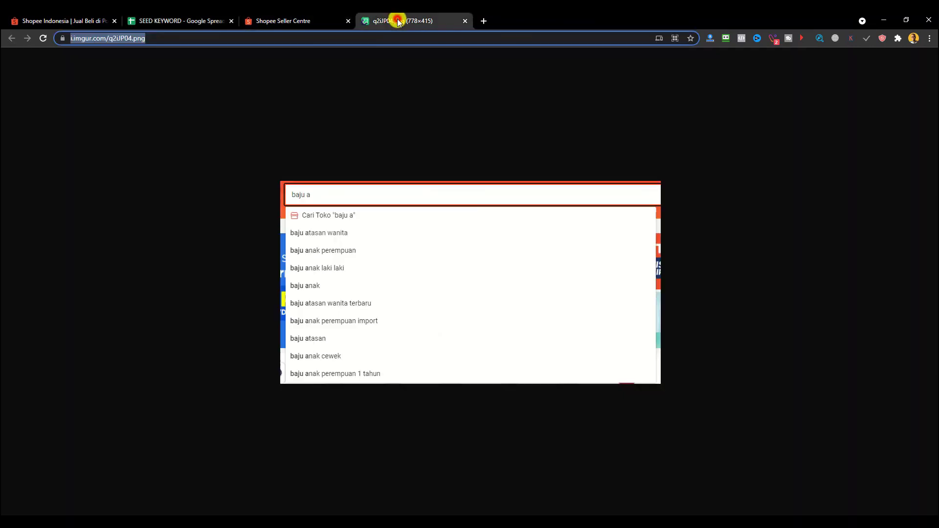
pyautogui.click(180, 23)
# Step: Change the Shopee search text to "baju b" without submitting it
pyautogui.click(80, 21)
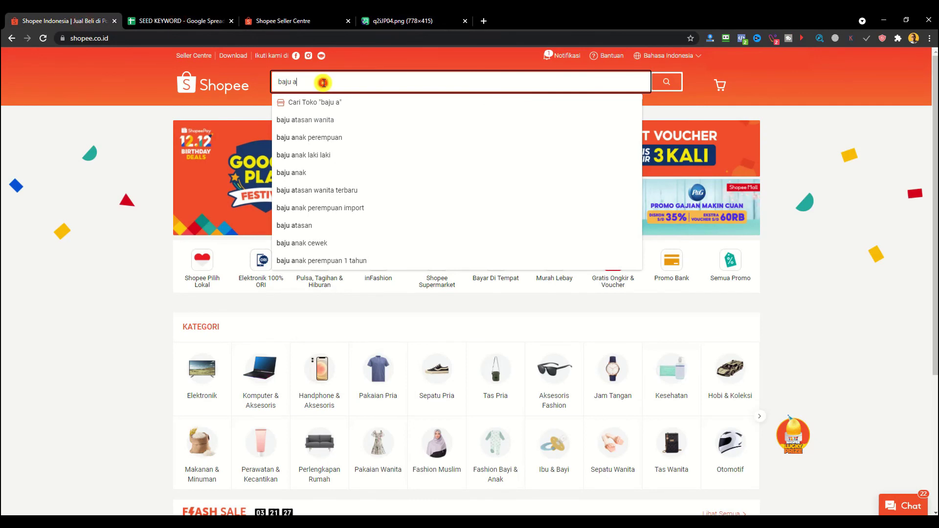
pyautogui.write('b')
pyautogui.press('BackSpace')
pyautogui.press('BackSpace')
pyautogui.write('b')
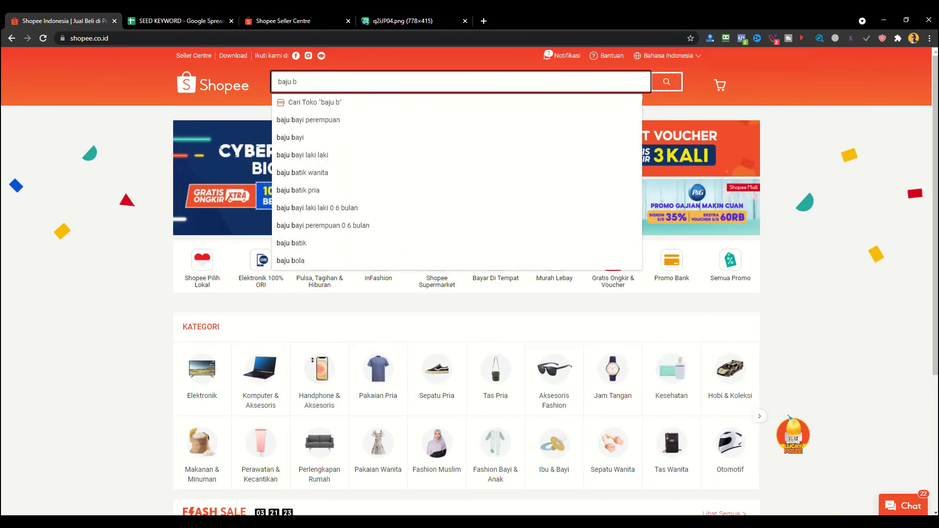
# Step: Capture a region screenshot of the search field with the "baju b" suggestions and open its uploaded image
pyautogui.click(839, 521)
pyautogui.click(839, 503)
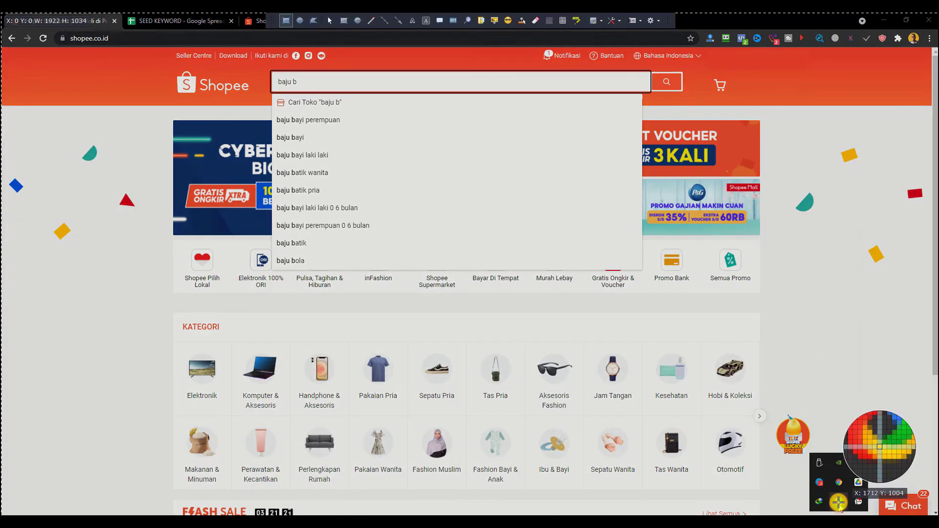
pyautogui.moveTo(266, 66); pyautogui.dragTo(646, 269)
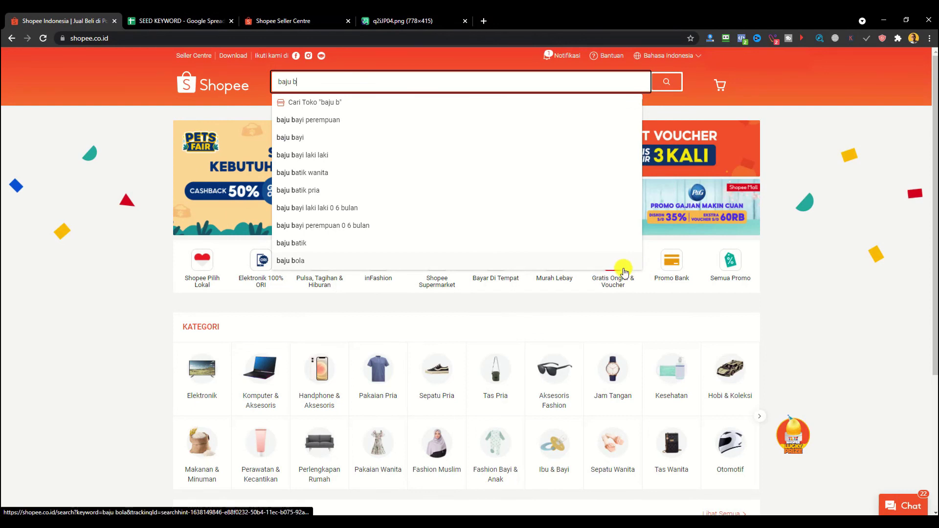
pyautogui.click(848, 444)
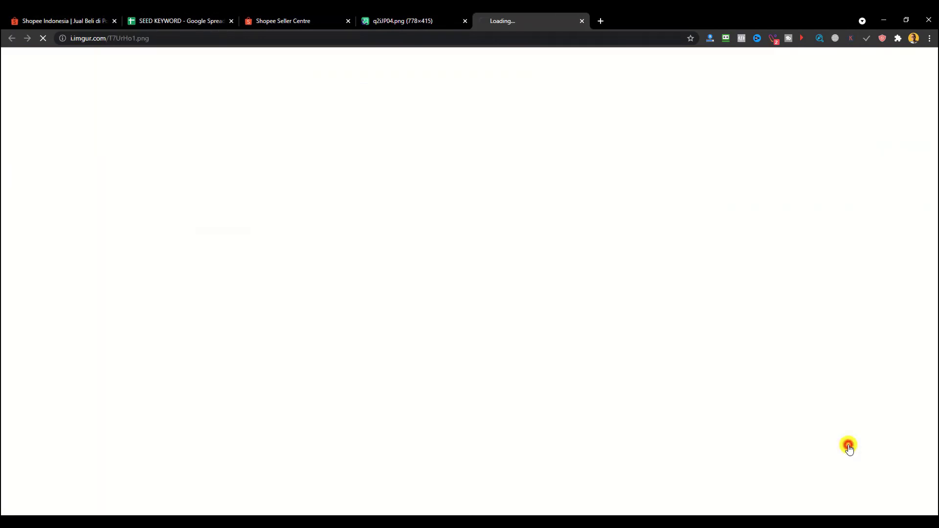
# Step: Copy the uploaded "baju b" image's web address into cell B1 of the BAJU sheet in the SEED KEYWORD spreadsheet
pyautogui.click(469, 38)
pyautogui.rightClick(469, 38)
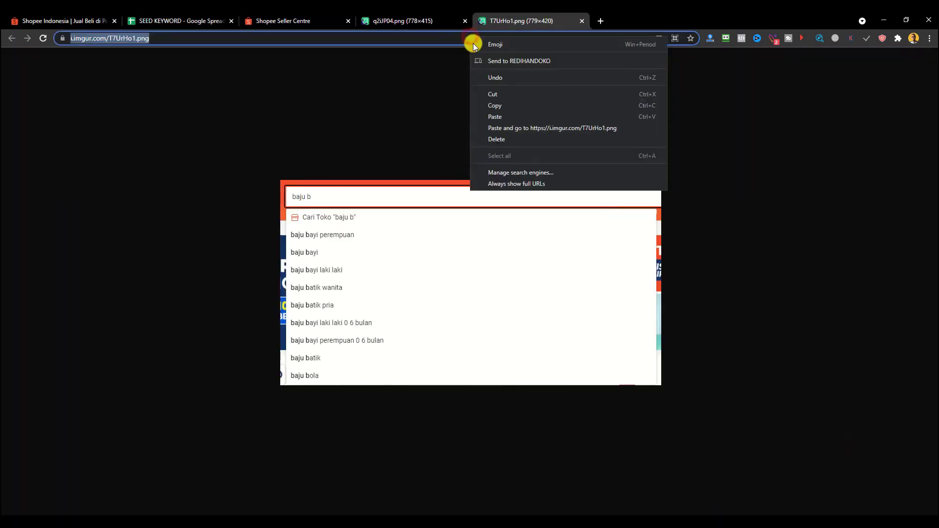
pyautogui.click(495, 106)
pyautogui.click(184, 22)
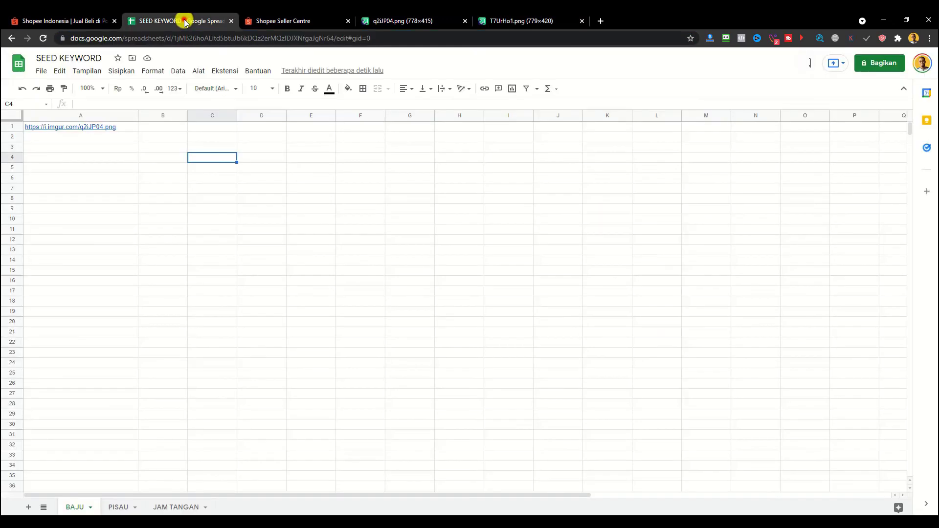
pyautogui.click(165, 126)
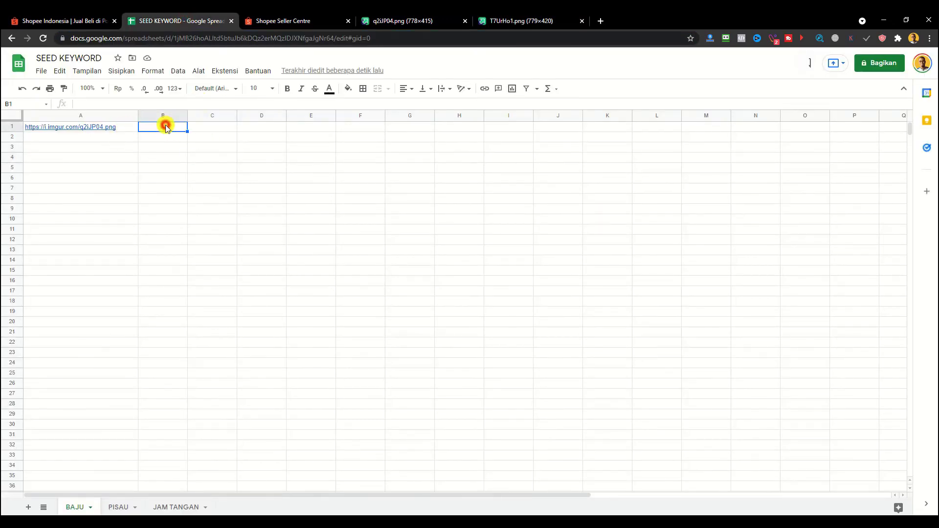
pyautogui.rightClick(165, 126)
pyautogui.click(184, 164)
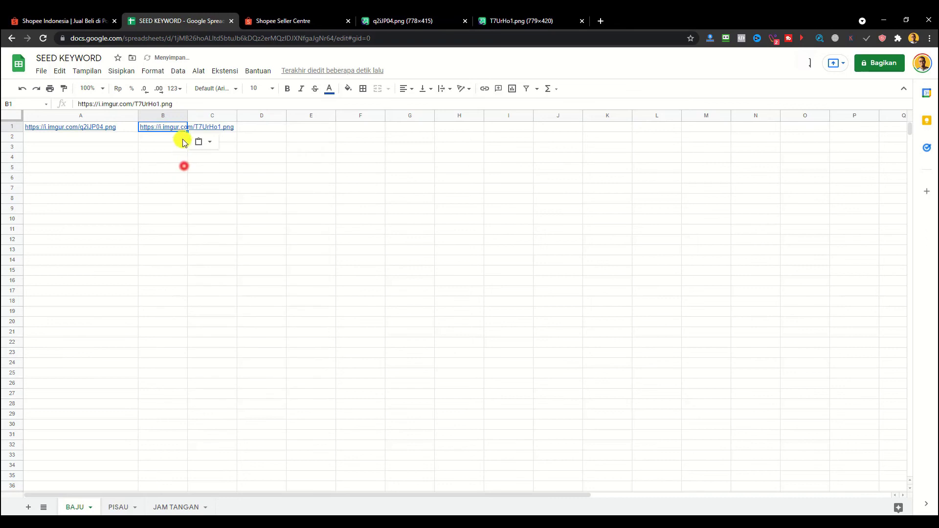
# Step: Widen column B of the BAJU sheet so the link in B1 fits in its cell
pyautogui.moveTo(187, 117); pyautogui.dragTo(248, 116)
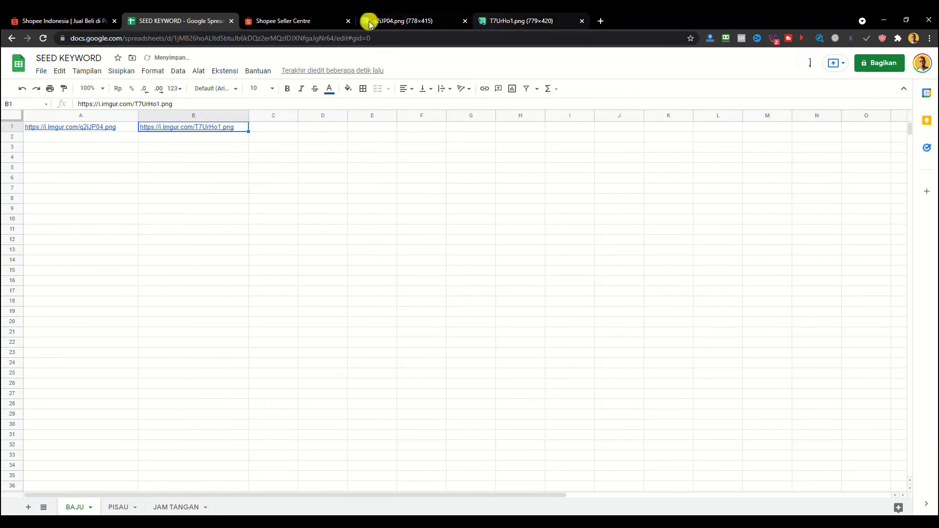
pyautogui.click(286, 22)
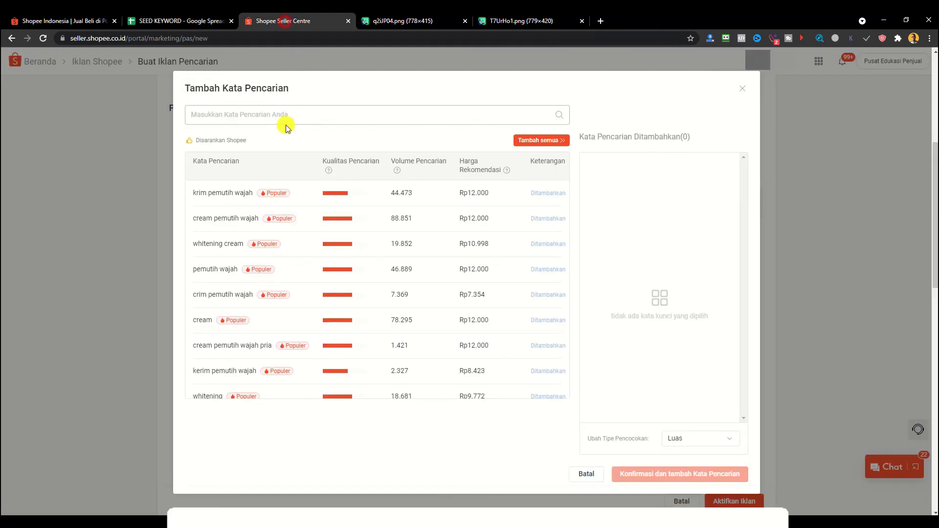
pyautogui.click(181, 20)
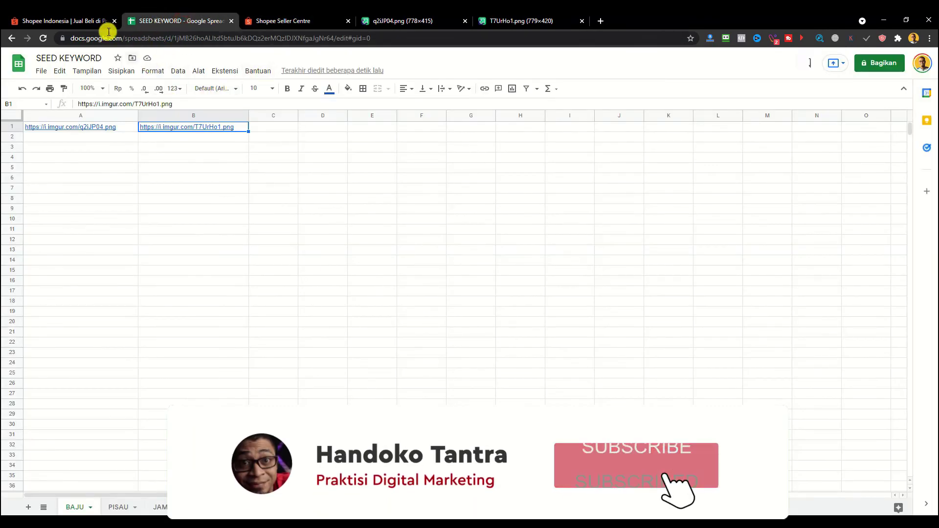
# Step: Change the search text on the Shopee page to "baju c" without submitting it
pyautogui.click(87, 20)
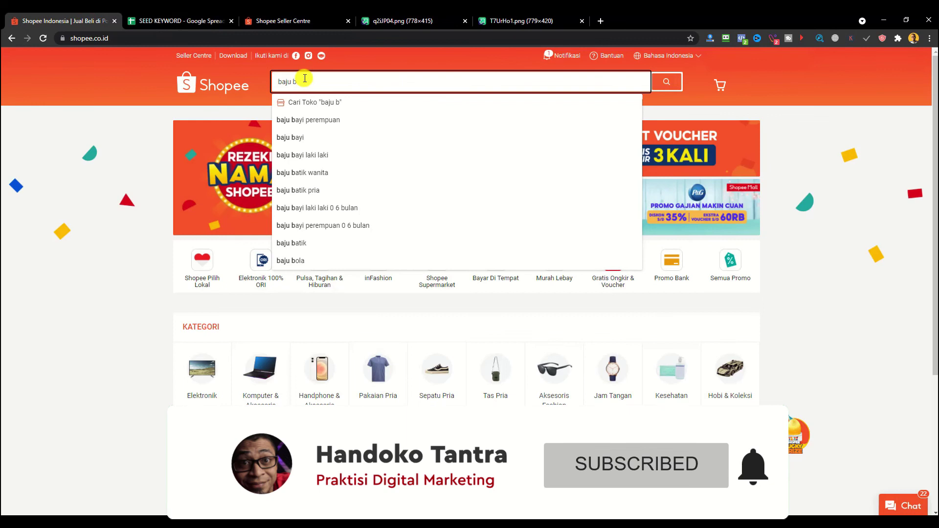
pyautogui.press('BackSpace')
pyautogui.write('c')
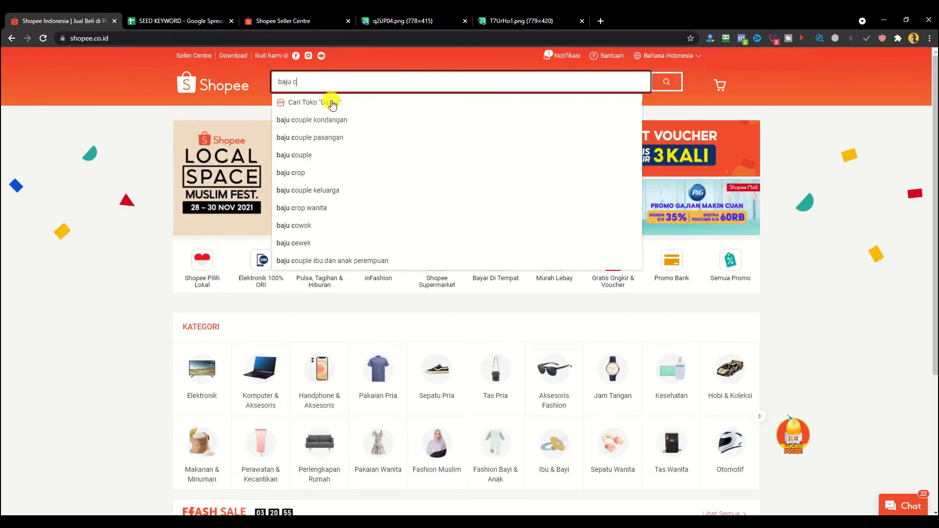
# Step: Capture a region screenshot of the search field with the "baju c" suggestions and open its uploaded image
pyautogui.click(839, 521)
pyautogui.click(842, 501)
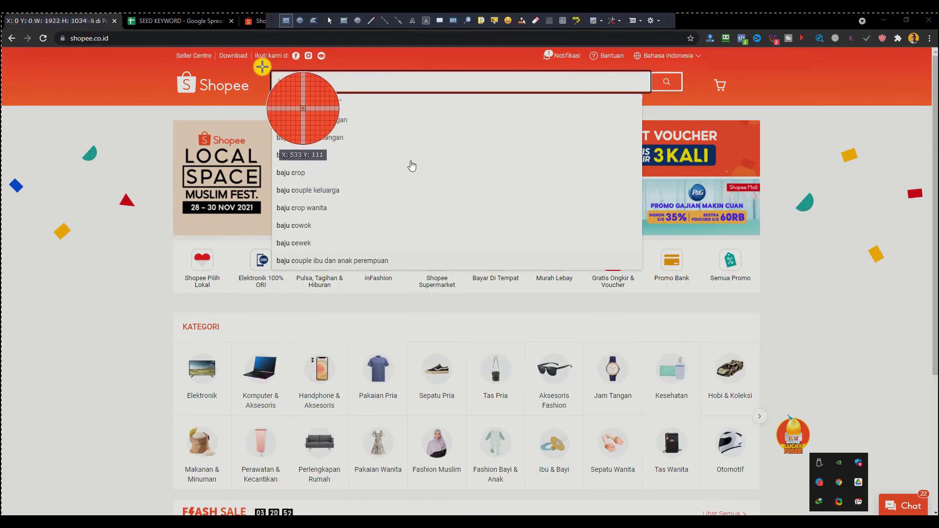
pyautogui.press('Escape')
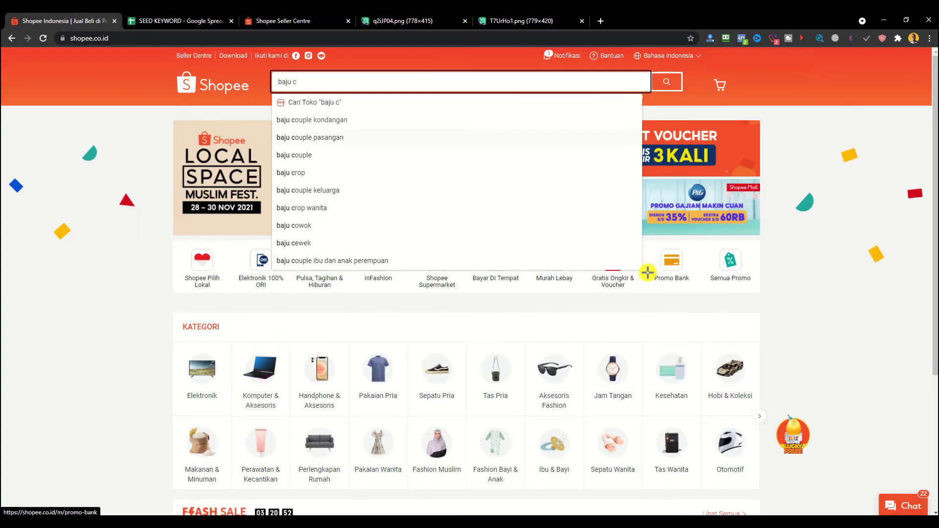
pyautogui.click(832, 476)
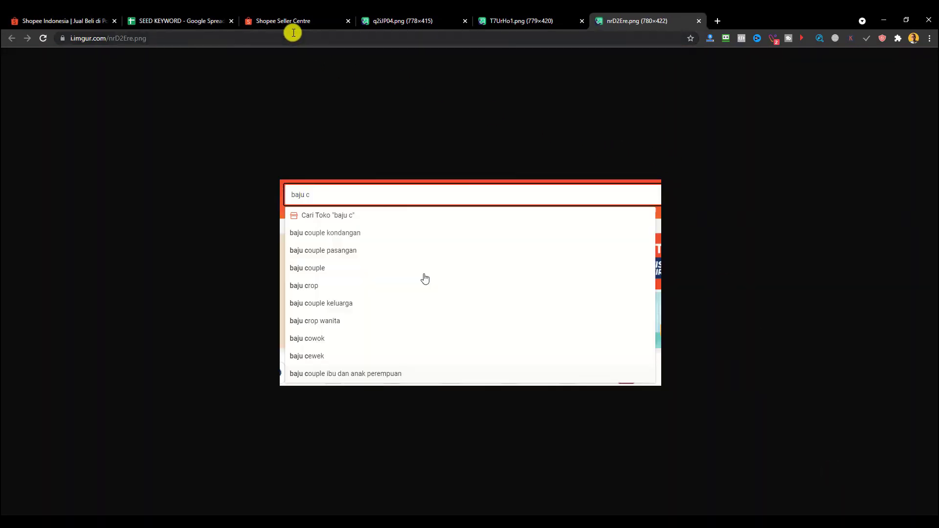
# Step: Copy the uploaded "baju c" image's web address into cell C1 of the BAJU sheet, widening column C
pyautogui.click(292, 32)
pyautogui.rightClick(291, 30)
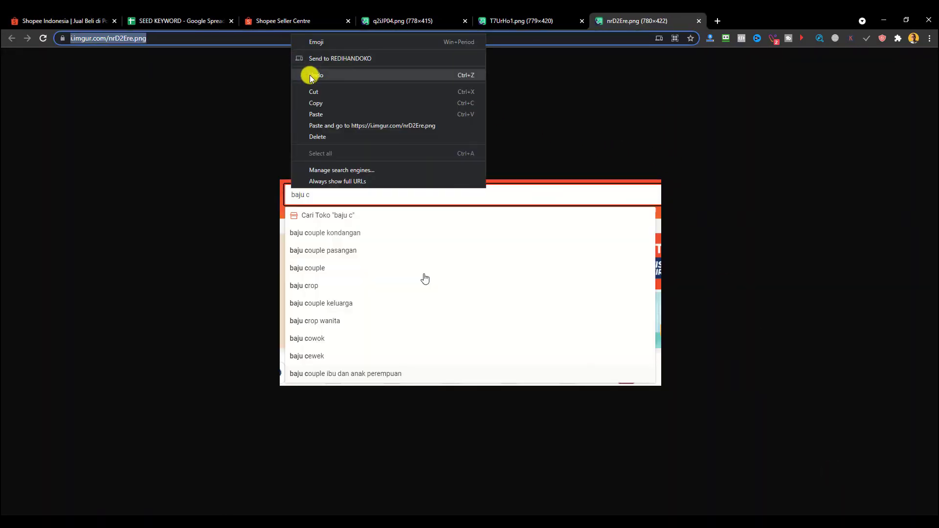
pyautogui.click(321, 100)
pyautogui.click(179, 20)
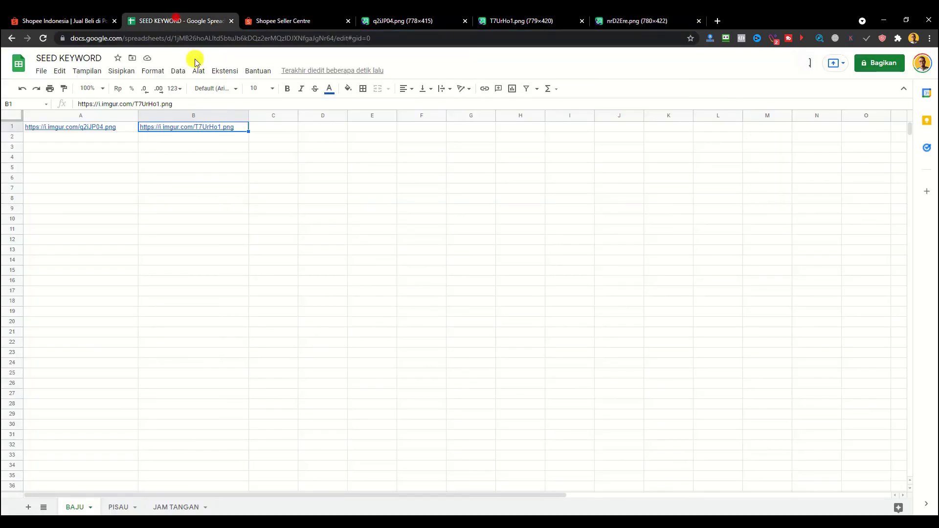
pyautogui.moveTo(294, 122); pyautogui.dragTo(410, 125)
pyautogui.click(307, 128)
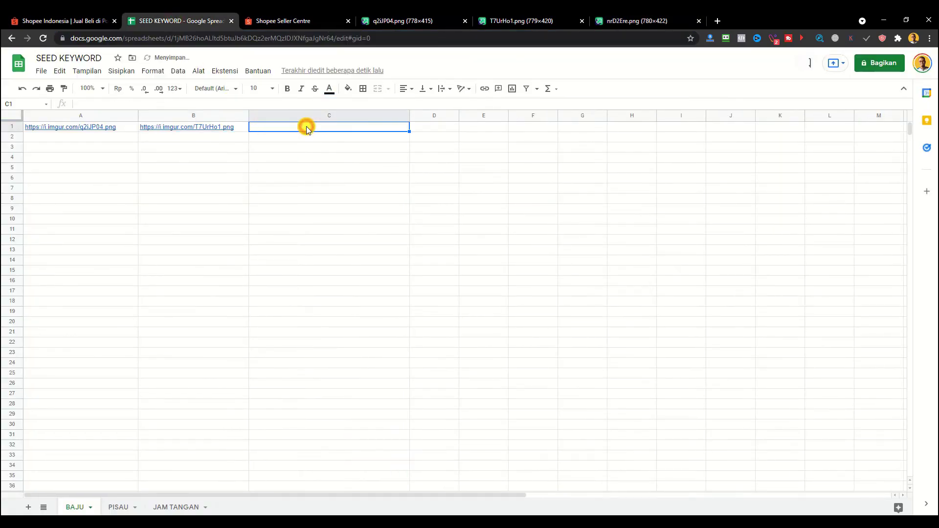
pyautogui.rightClick(307, 128)
pyautogui.click(328, 169)
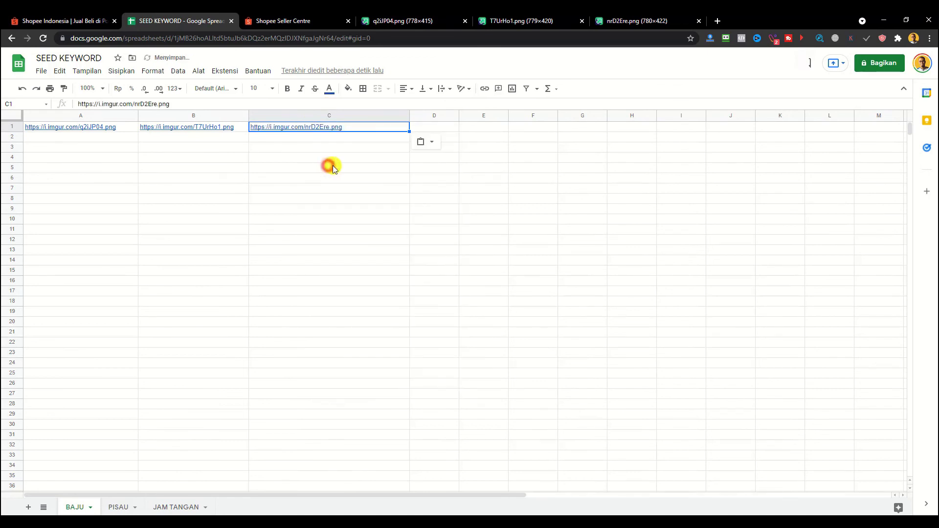
pyautogui.click(482, 188)
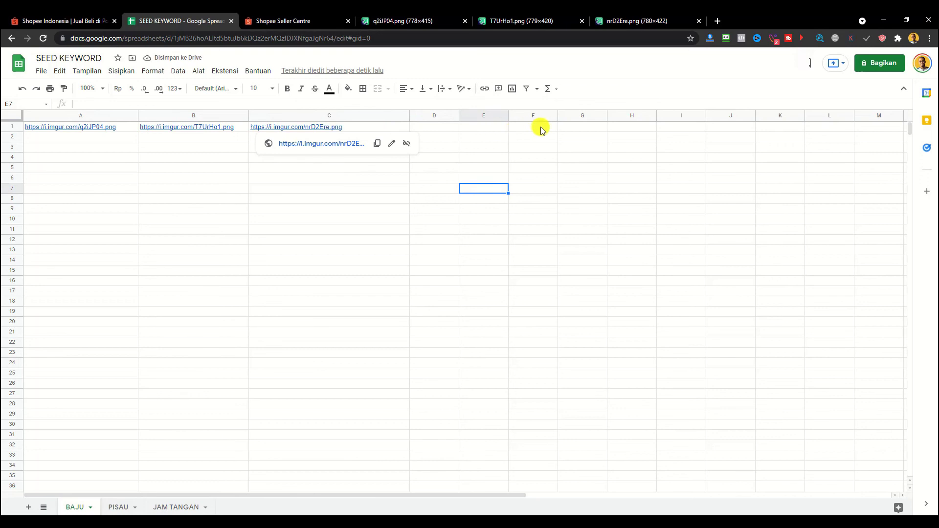
# Step: Go to the last column of the BAJU sheet and select column Z
pyautogui.click(458, 495)
pyautogui.moveTo(511, 499); pyautogui.dragTo(825, 508)
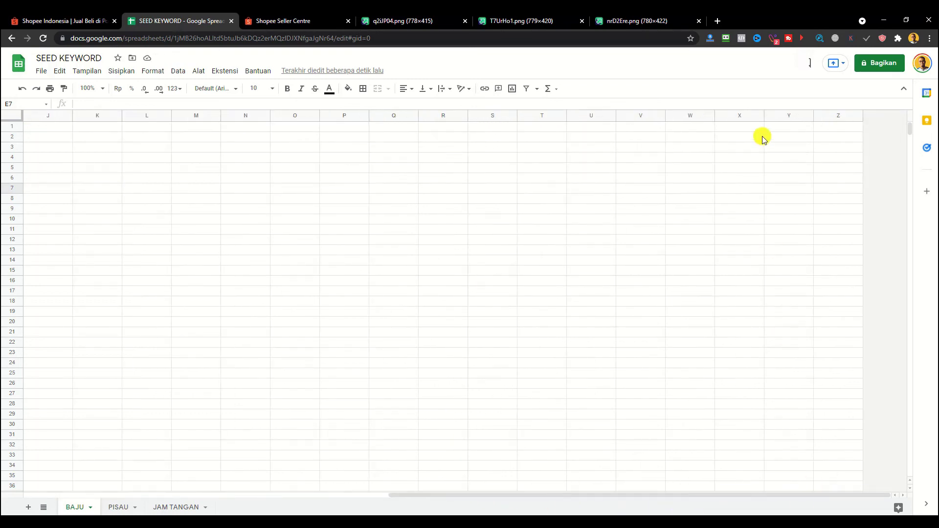
pyautogui.click(824, 117)
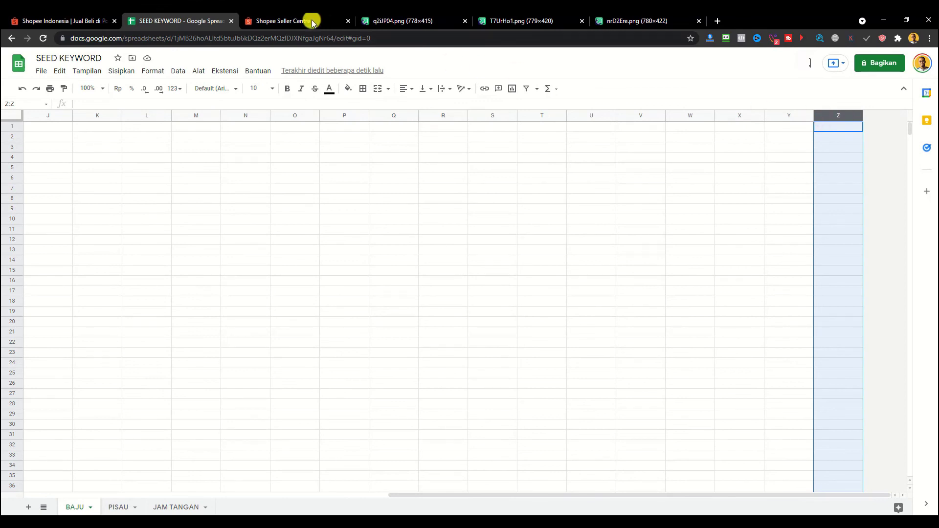
# Step: Return to the Shopee page and replace the search text with "baju z" without submitting it
pyautogui.click(93, 21)
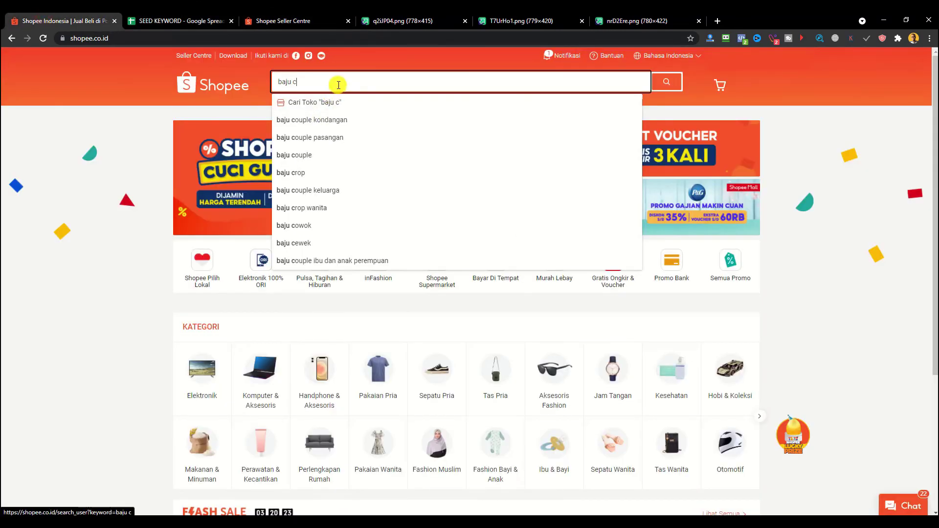
pyautogui.press('BackSpace')
pyautogui.write('z')
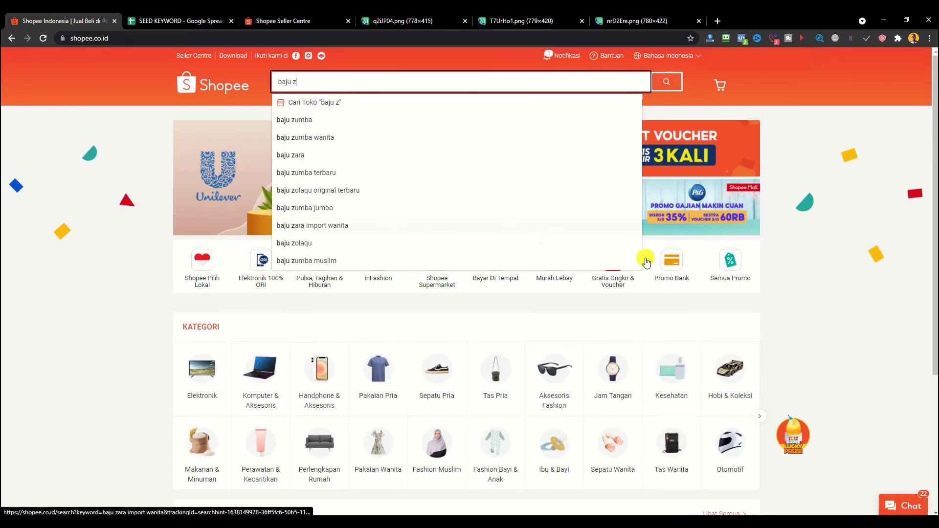
# Step: Capture a region screenshot of the search field with the "baju z" suggestions and open its uploaded image
pyautogui.click(836, 511)
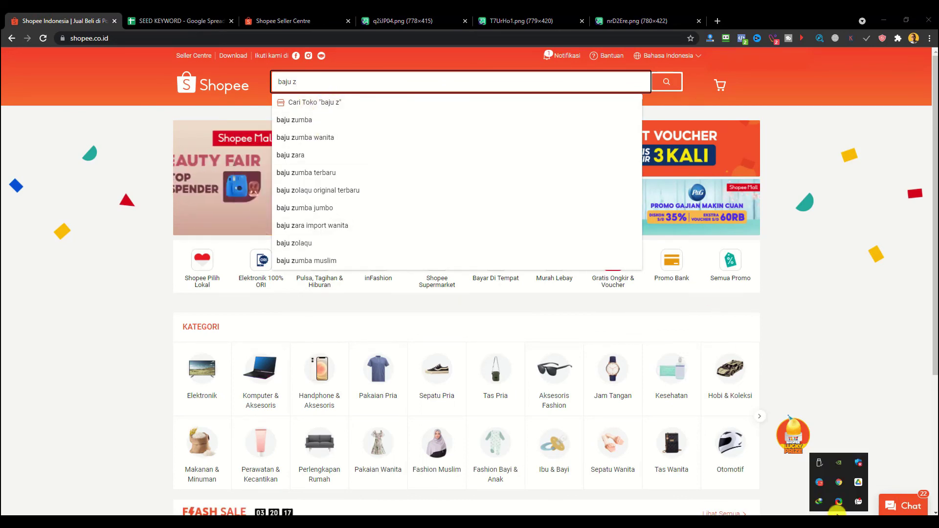
pyautogui.press('ctrl+Print')
pyautogui.moveTo(265, 68); pyautogui.dragTo(645, 270)
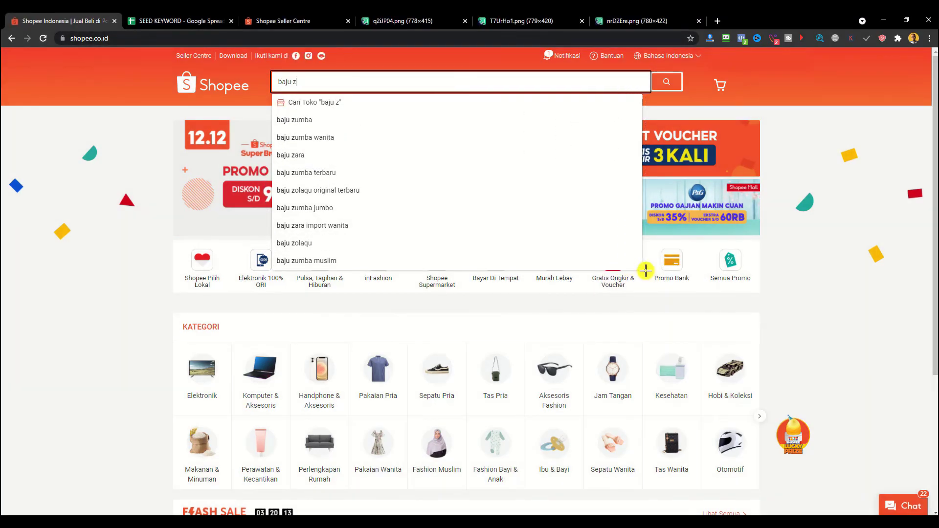
pyautogui.click(831, 436)
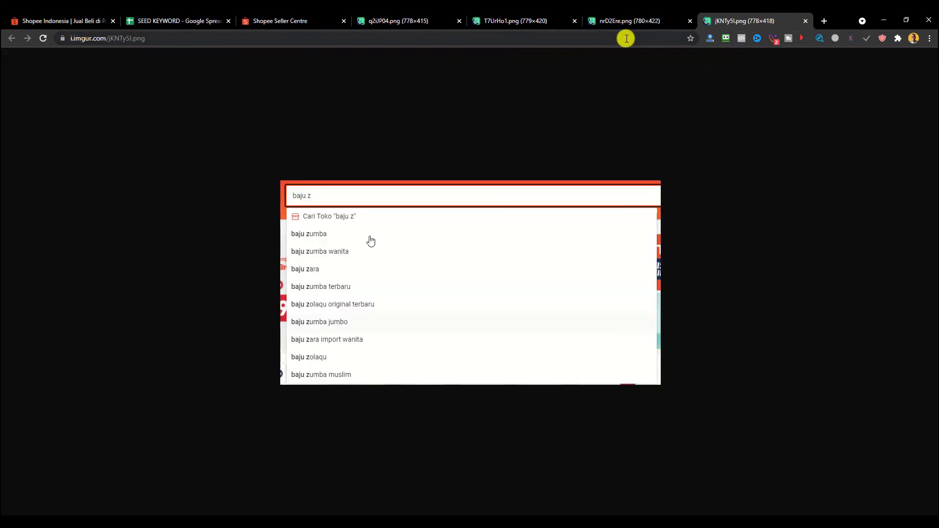
# Step: Copy the uploaded "baju z" image's web address into cell Z1 of the BAJU sheet
pyautogui.rightClick(626, 38)
pyautogui.click(647, 108)
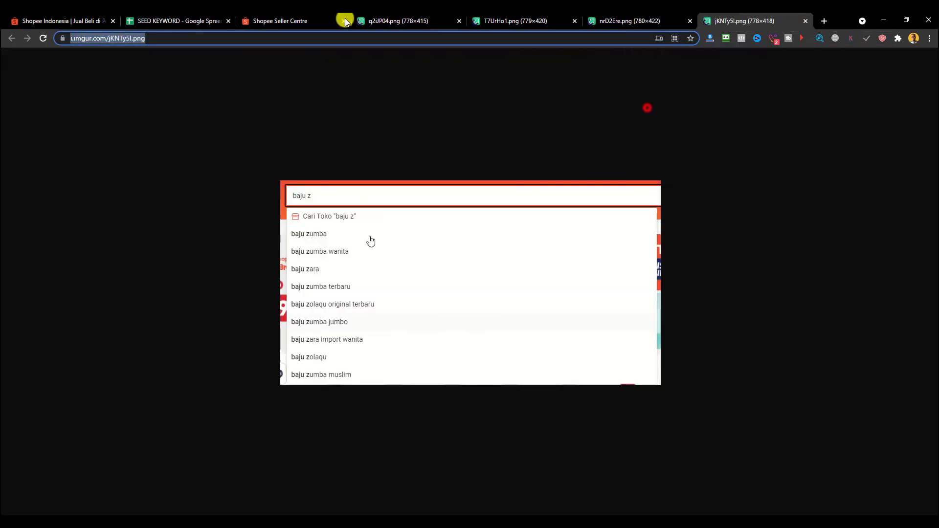
pyautogui.click(173, 23)
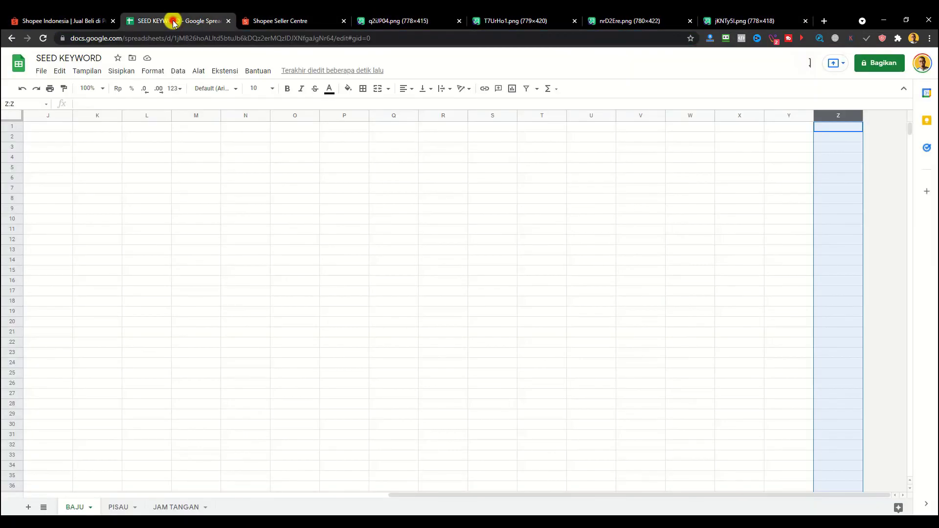
pyautogui.click(820, 128)
pyautogui.rightClick(821, 127)
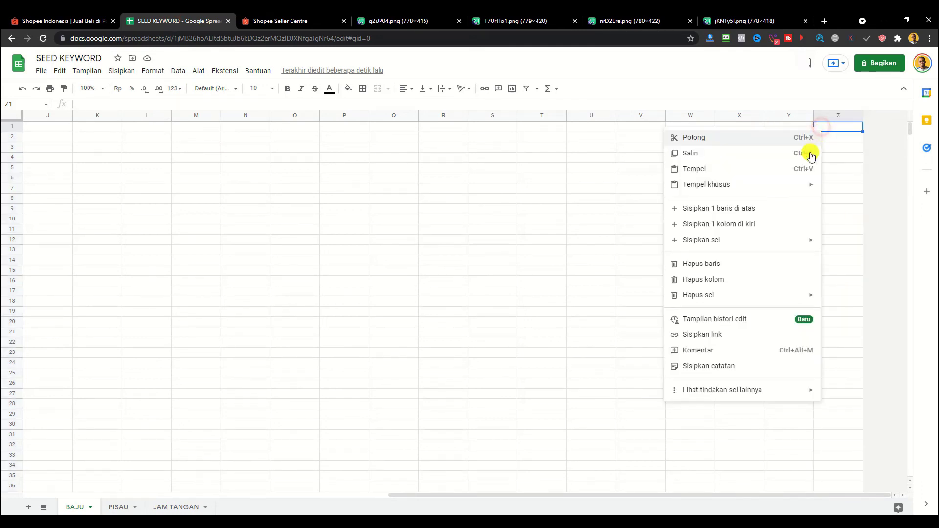
pyautogui.click(787, 170)
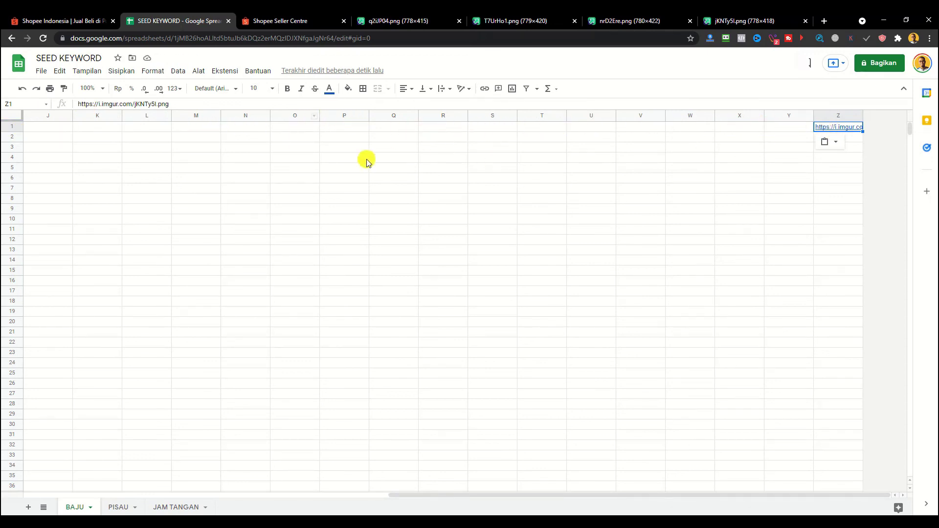
# Step: Return to the start of the BAJU sheet and look through columns B to F one by one
pyautogui.moveTo(428, 491); pyautogui.dragTo(53, 494)
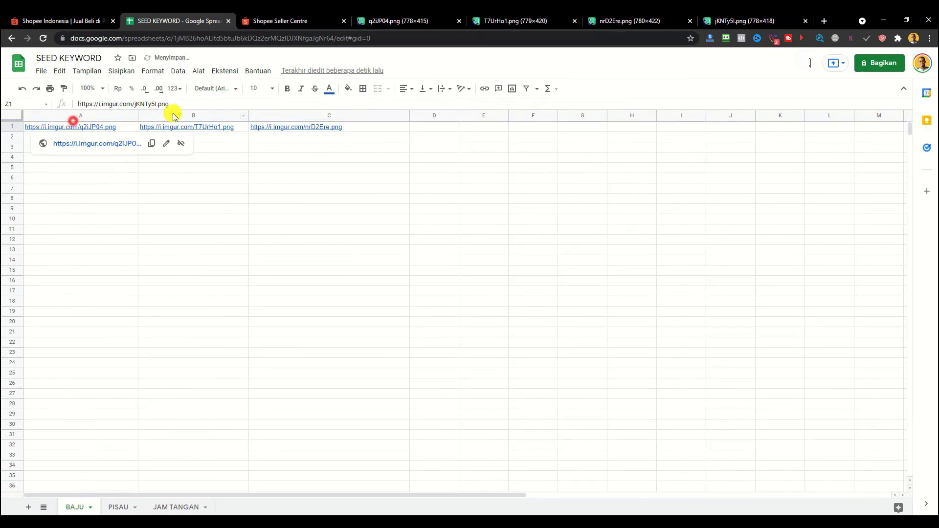
pyautogui.click(193, 113)
pyautogui.click(313, 115)
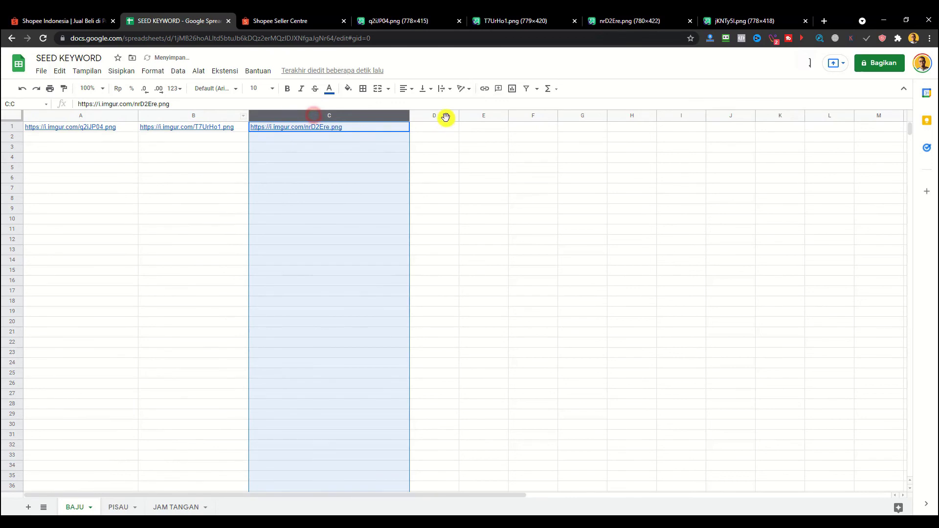
pyautogui.click(442, 116)
pyautogui.click(486, 115)
pyautogui.click(538, 116)
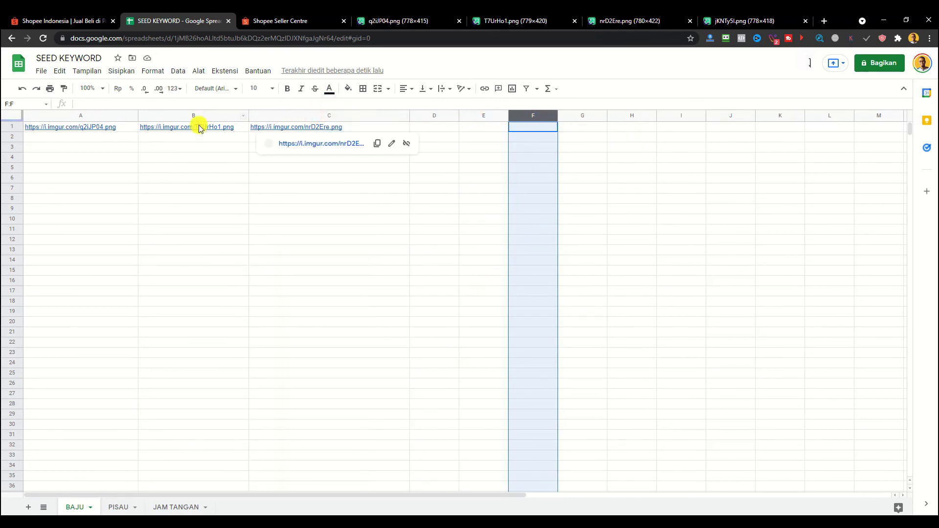
# Step: Open the image link in cell B1 and review the uploaded "baju b", "baju c" and "baju z" suggestion images
pyautogui.moveTo(176, 128)
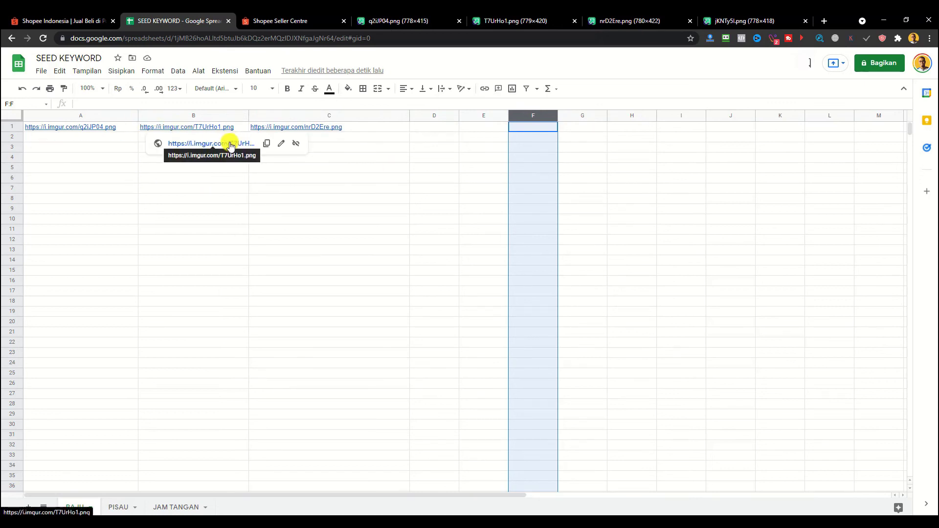
pyautogui.click(230, 143)
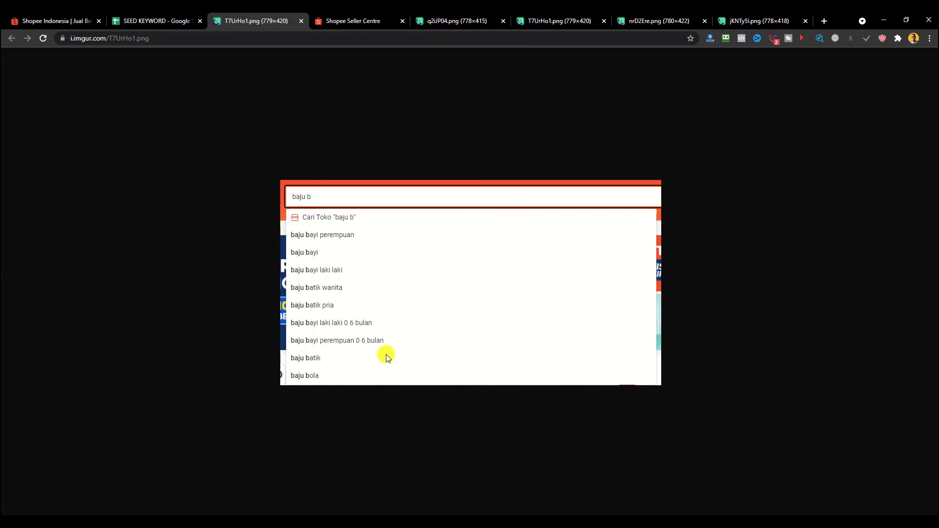
pyautogui.click(565, 21)
pyautogui.click(644, 21)
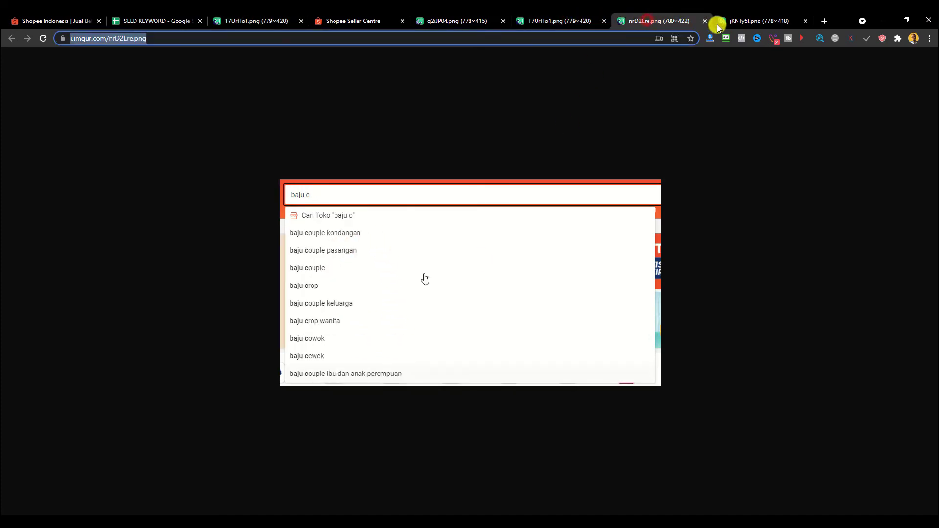
pyautogui.click(742, 22)
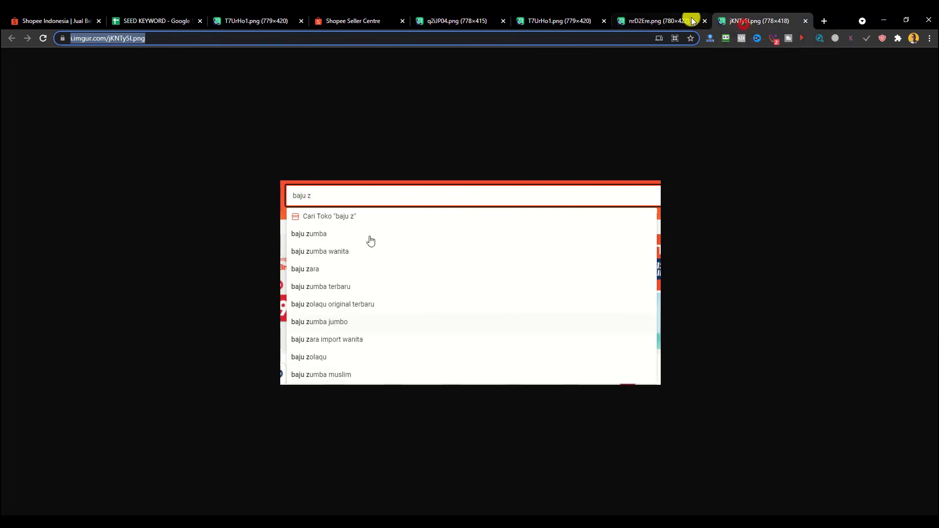
pyautogui.click(674, 21)
pyautogui.click(559, 22)
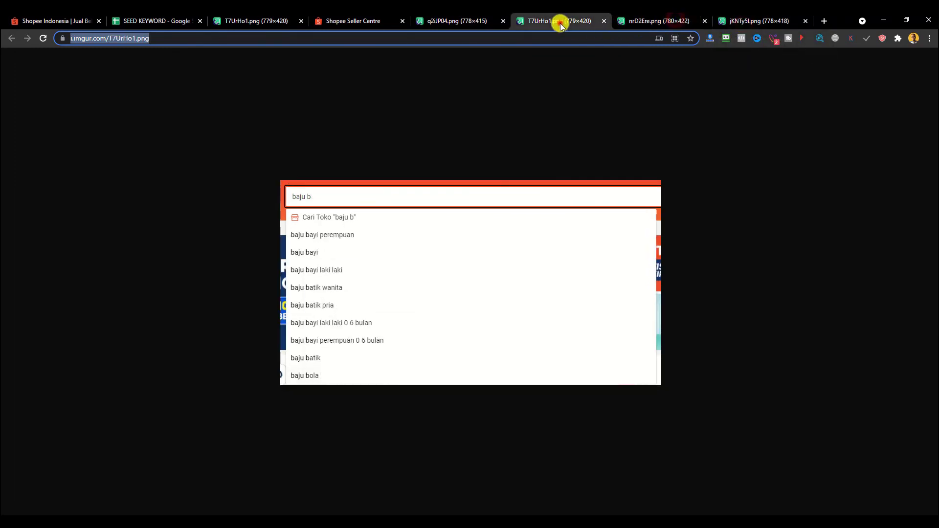
pyautogui.click(639, 22)
pyautogui.click(728, 23)
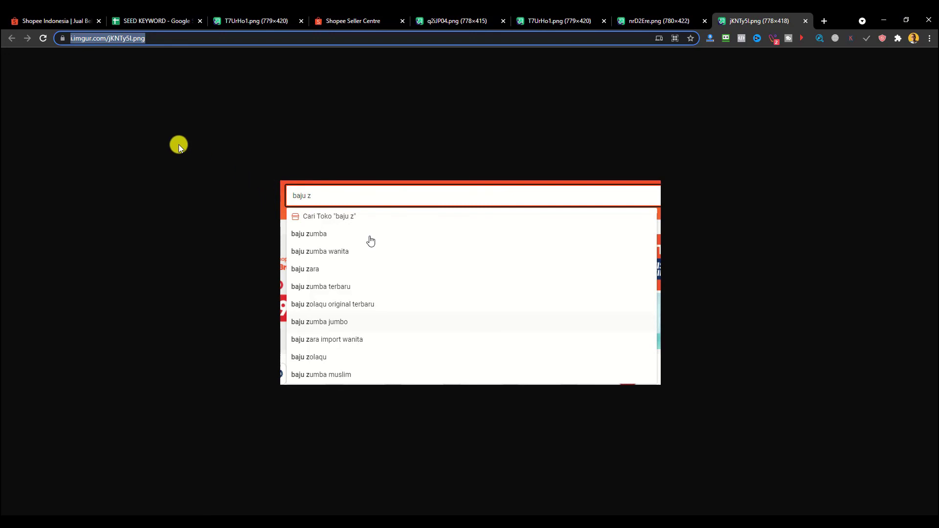
# Step: Return to the Shopee page with the "baju z" suggestions and close the duplicate "baju b" image tab
pyautogui.click(63, 22)
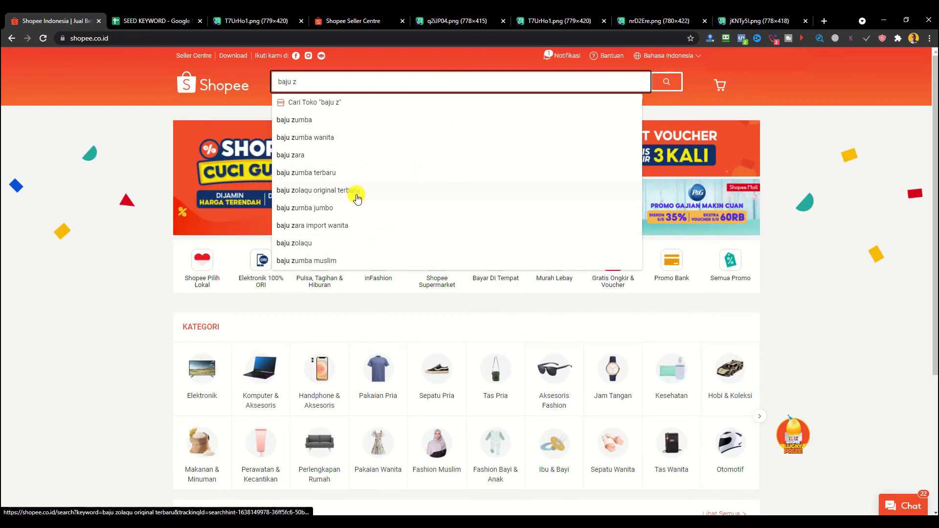
pyautogui.click(300, 22)
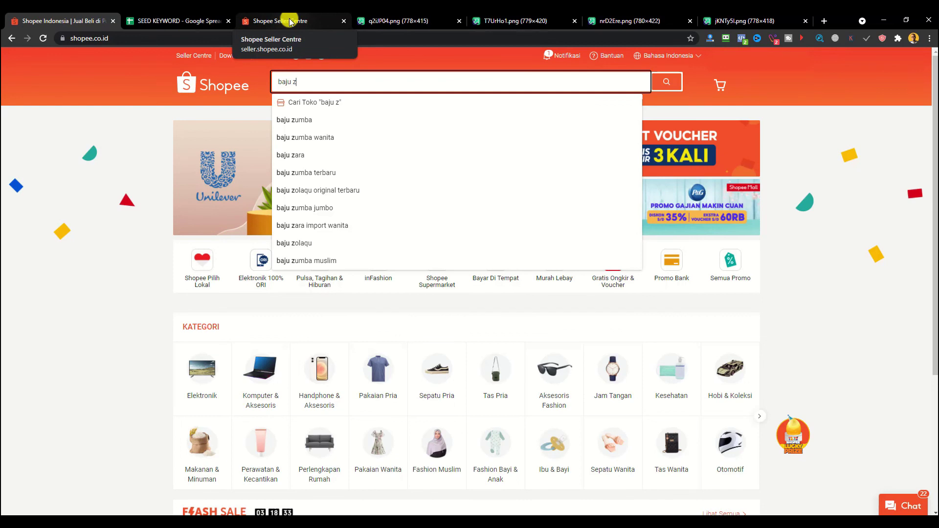
# Step: Switch to the Shopee Seller Centre page and look over the search ad's "Tambah Kata Pencarian" dialog
pyautogui.click(289, 21)
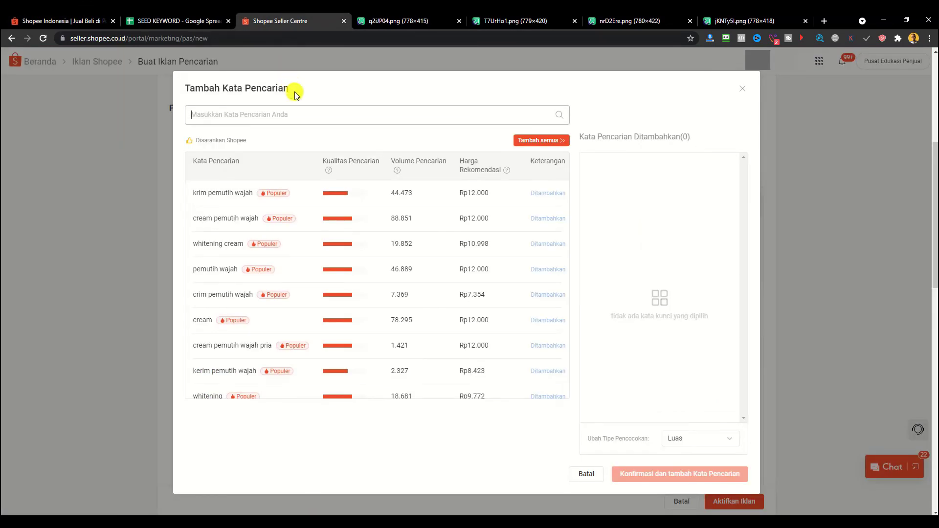
pyautogui.moveTo(292, 94); pyautogui.dragTo(184, 93)
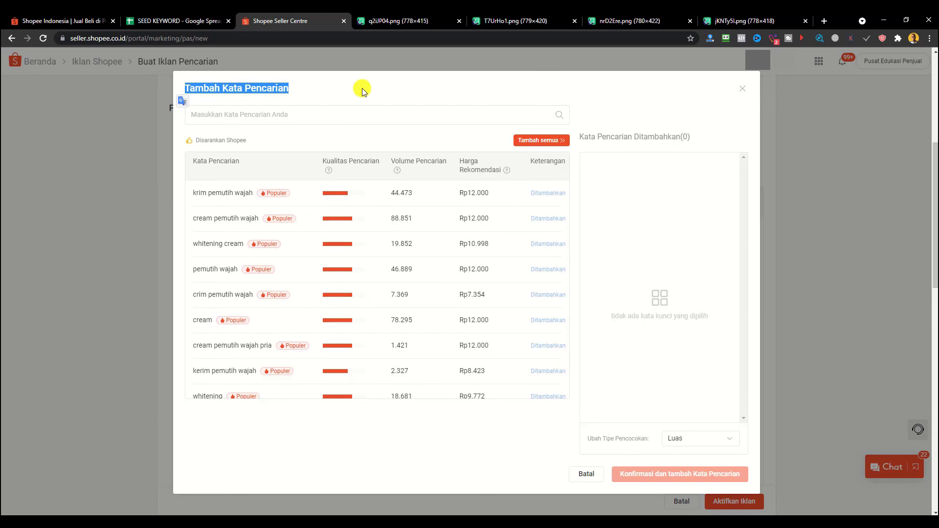
pyautogui.click(333, 115)
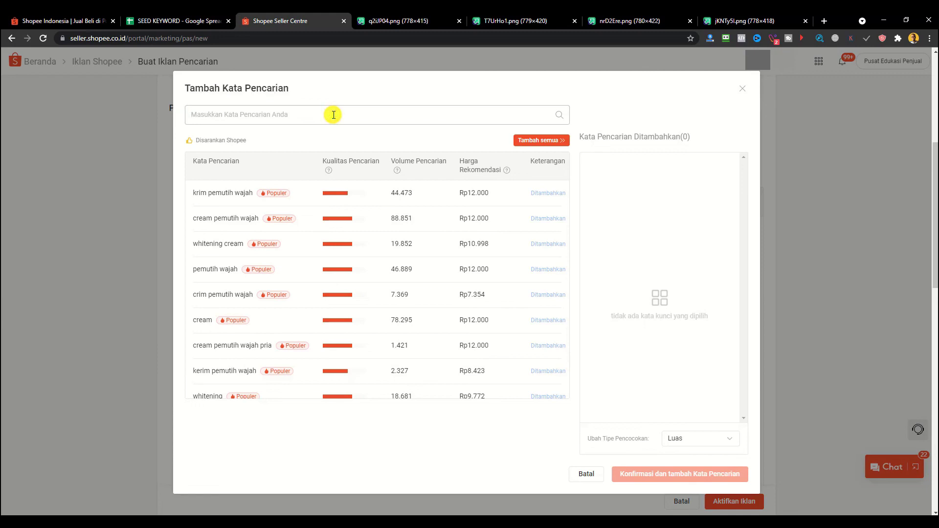
# Step: Return to the Shopee home page and change the search term to "baju a" to bring up its suggestions
pyautogui.click(69, 21)
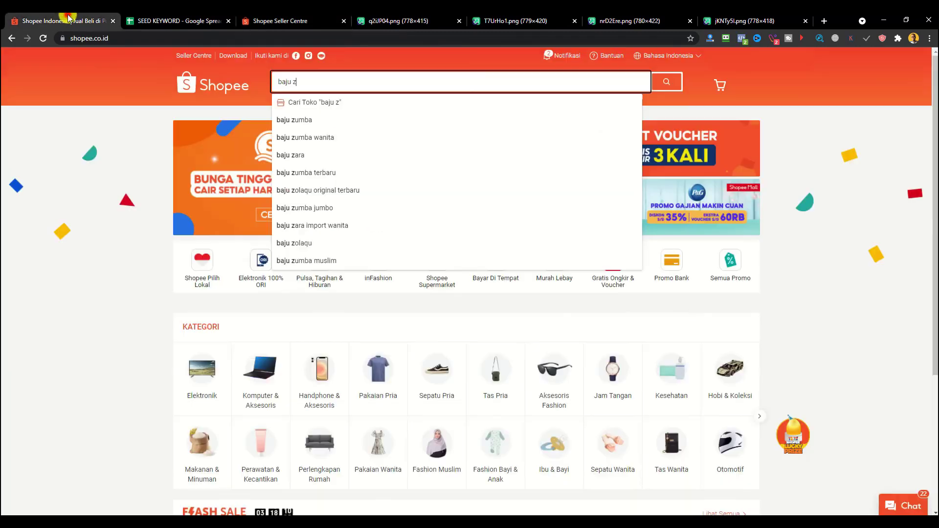
pyautogui.click(291, 81)
pyautogui.press('BackSpace')
pyautogui.write('a')
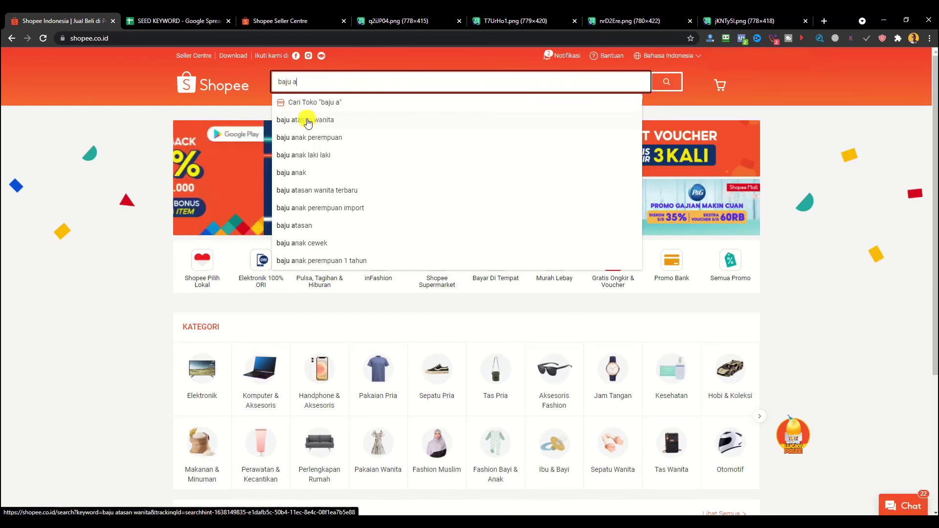
# Step: Look up the suggested keyword "baju atasan wanita" in the Seller Centre's "Tambah Kata Pencarian" dialog
pyautogui.click(256, 21)
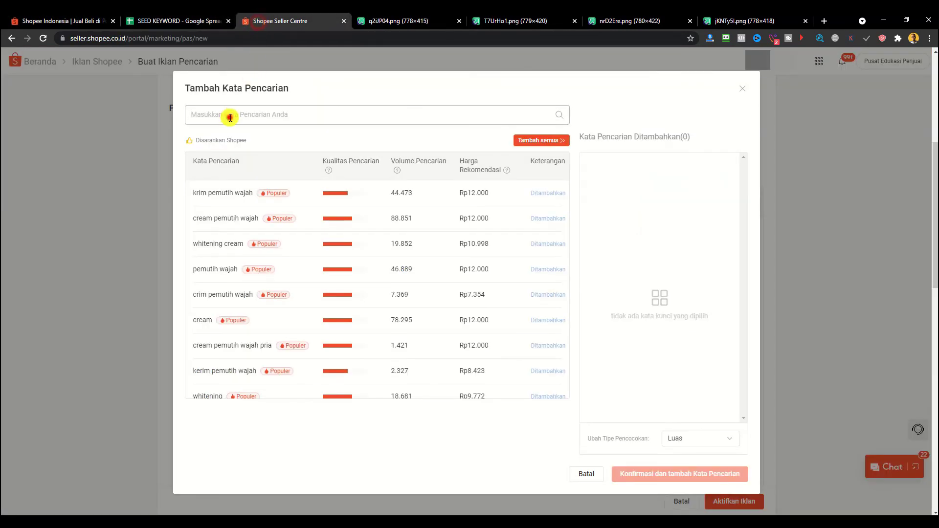
pyautogui.write('baju')
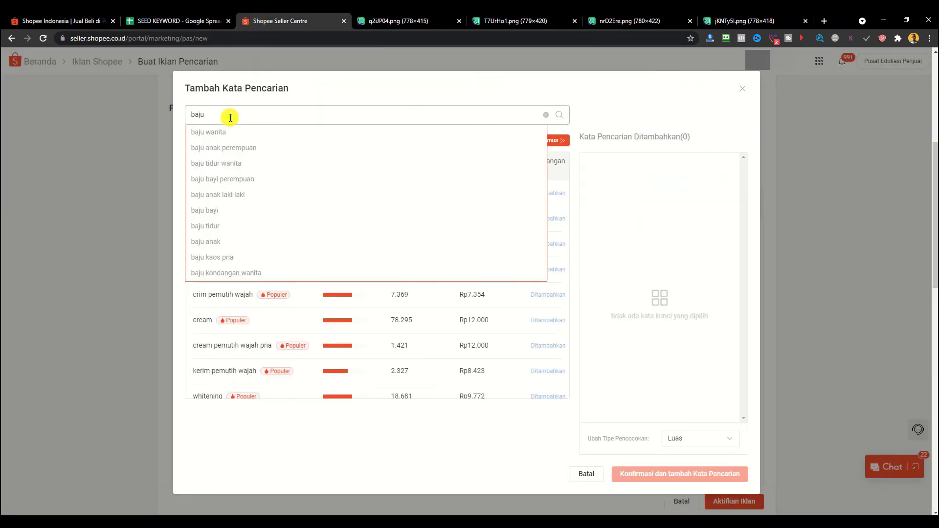
pyautogui.write(' a')
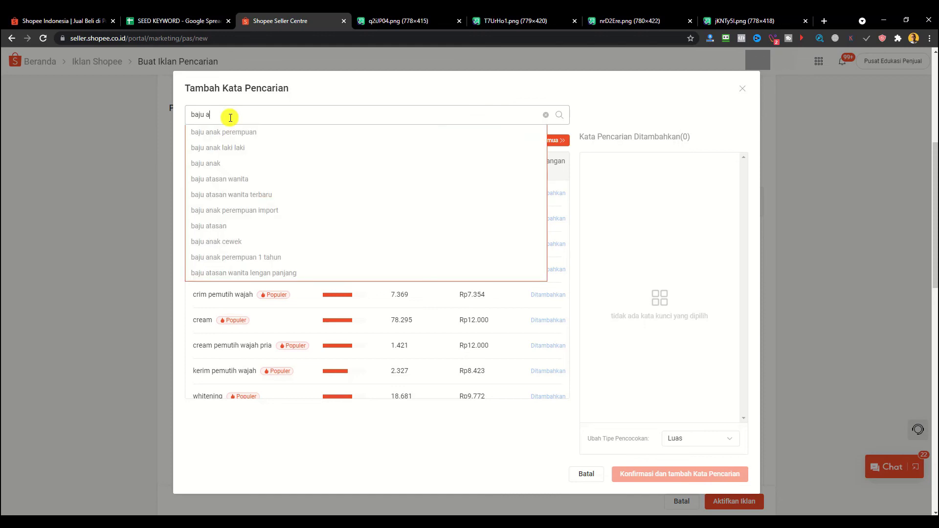
pyautogui.write('tas')
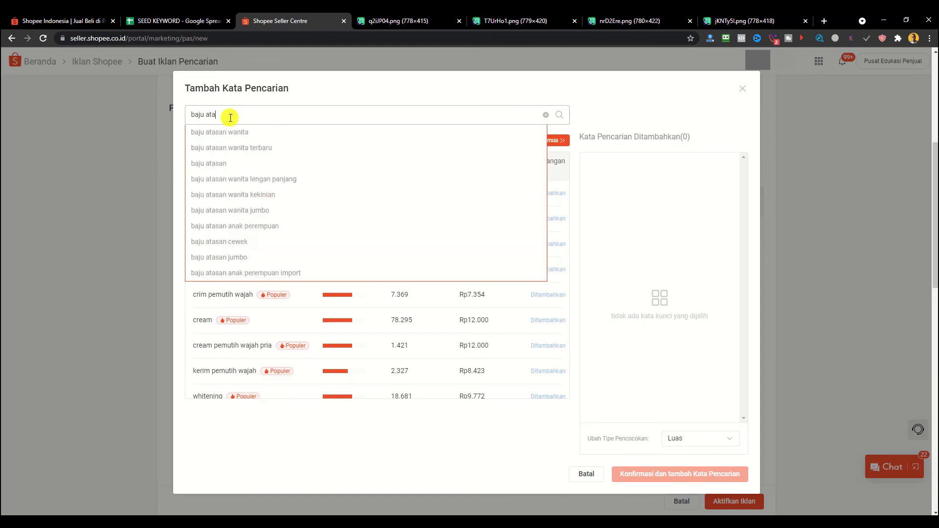
pyautogui.click(230, 133)
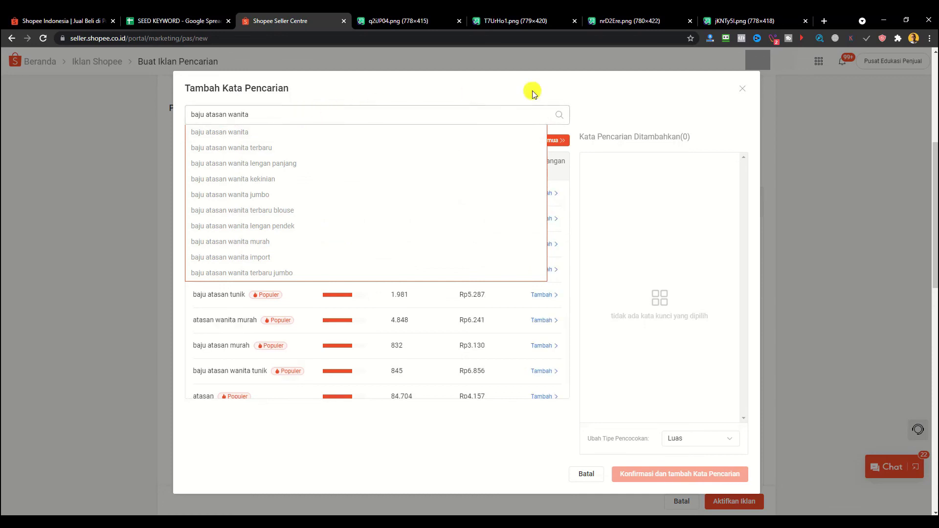
pyautogui.click(246, 133)
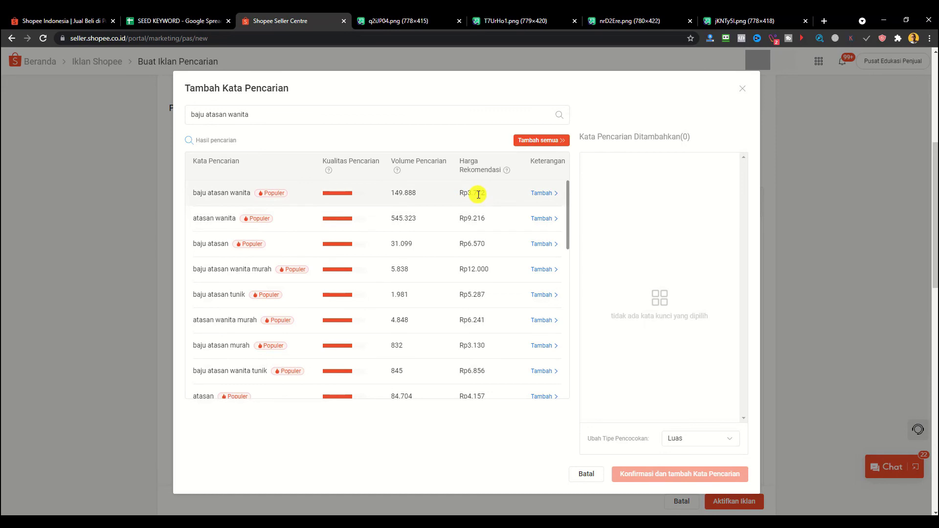
# Step: Examine the search volume listed for "baju atasan wanita" and highlight that keyword in the results table
pyautogui.moveTo(399, 173)
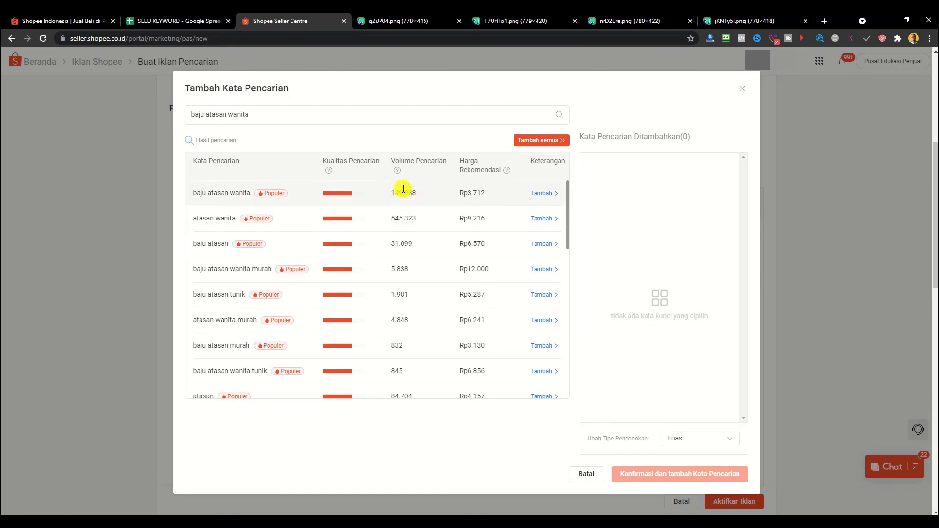
pyautogui.moveTo(244, 196); pyautogui.dragTo(191, 193)
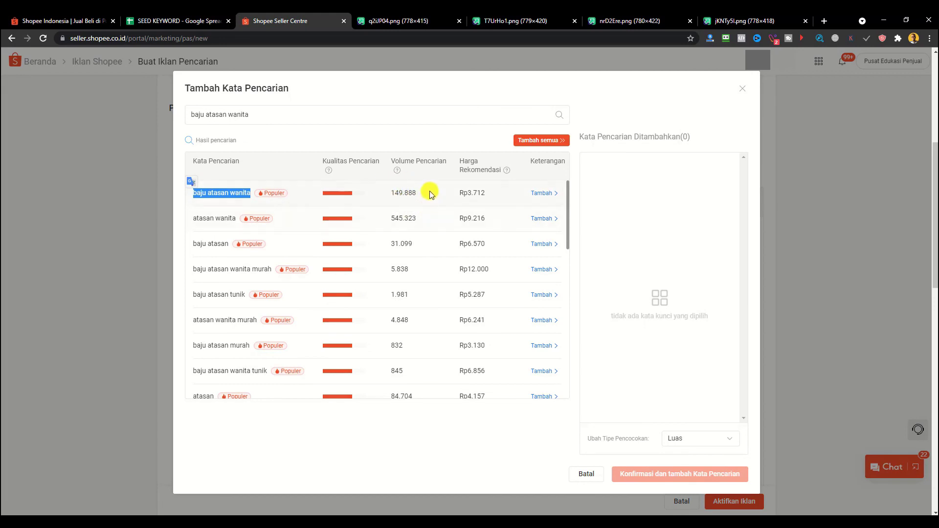
pyautogui.rightClick(231, 192)
pyautogui.click(243, 201)
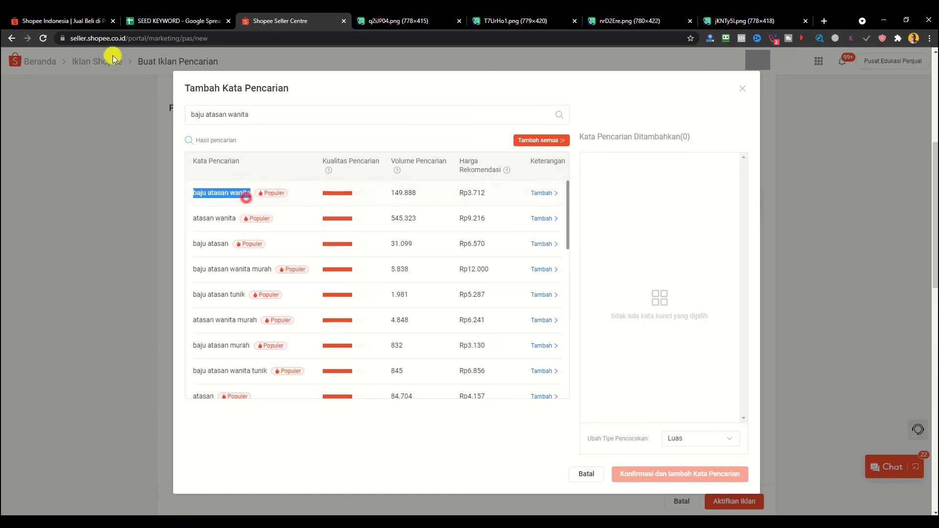
# Step: Return to the Shopee page, open the product results for the suggestion "baju atasan wanita" and check its further search suggestions
pyautogui.click(72, 19)
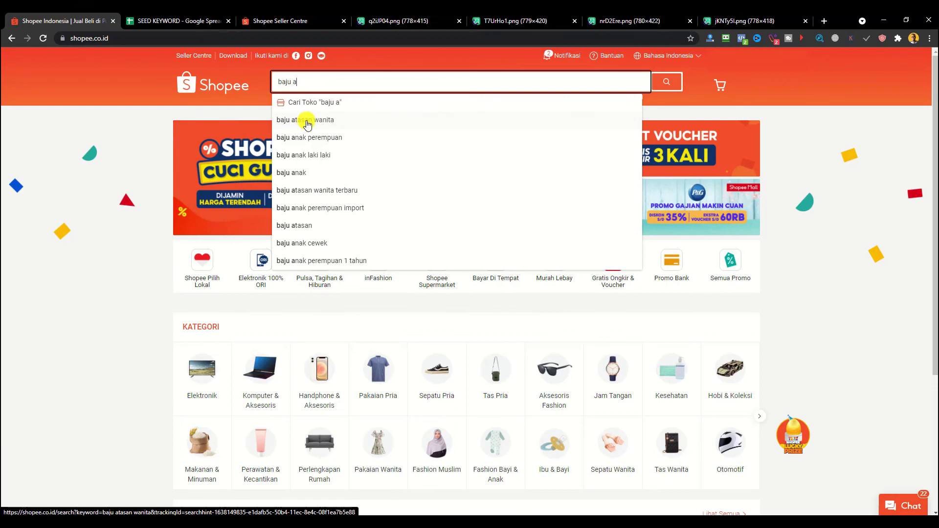
pyautogui.click(365, 122)
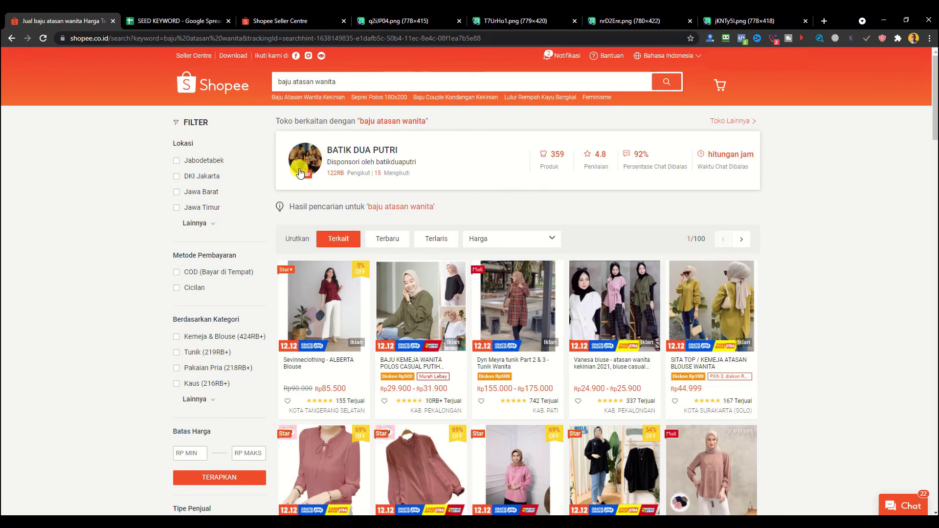
pyautogui.click(352, 79)
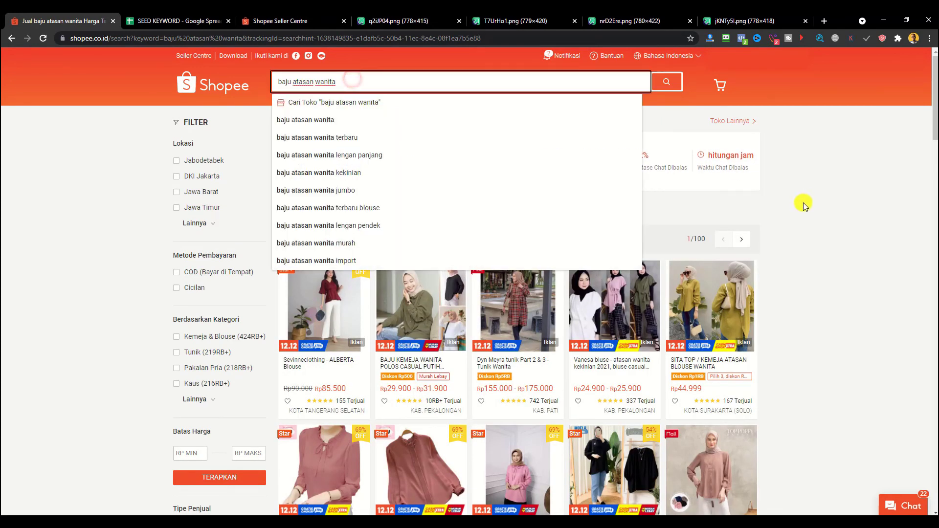
pyautogui.click(803, 202)
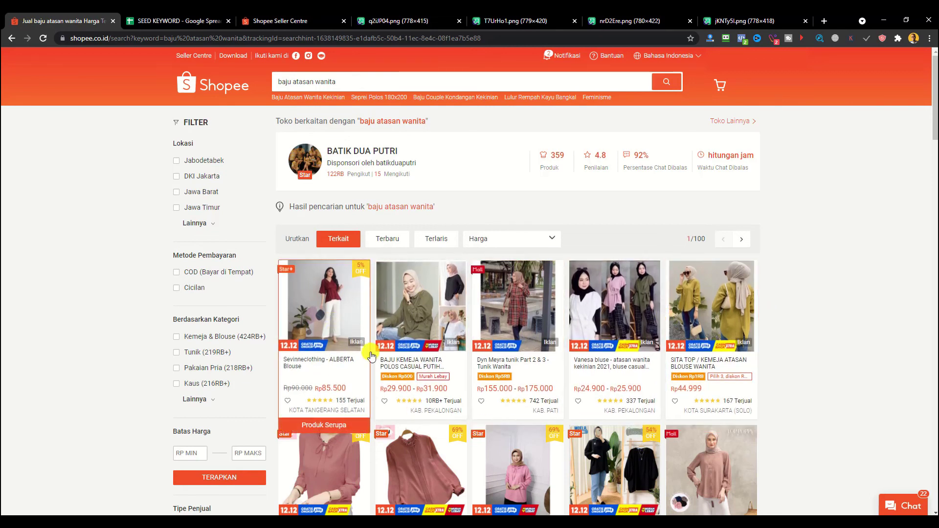
# Step: Look through the "baju atasan wanita" product results, examining the listings' titles, prices, sales figures and seller badges
pyautogui.scroll(-2, 819, 321)
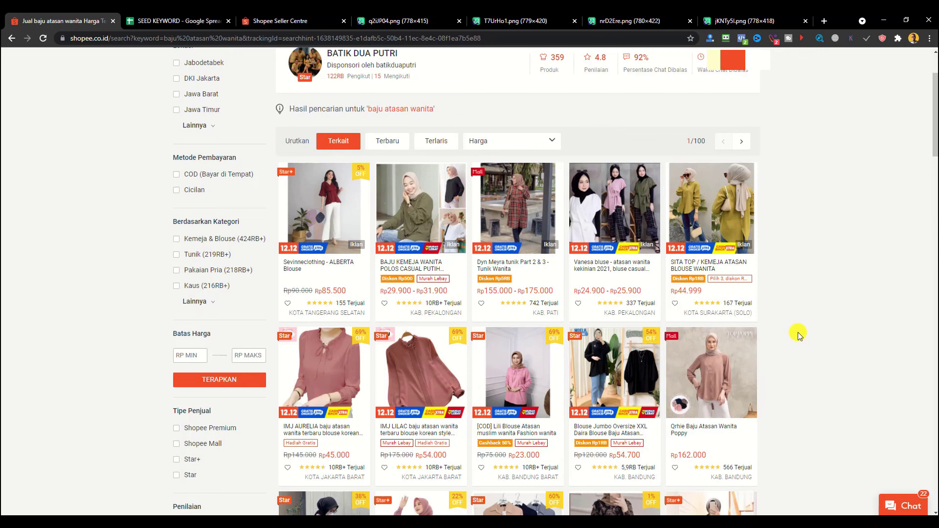
pyautogui.scroll(-1, 797, 332)
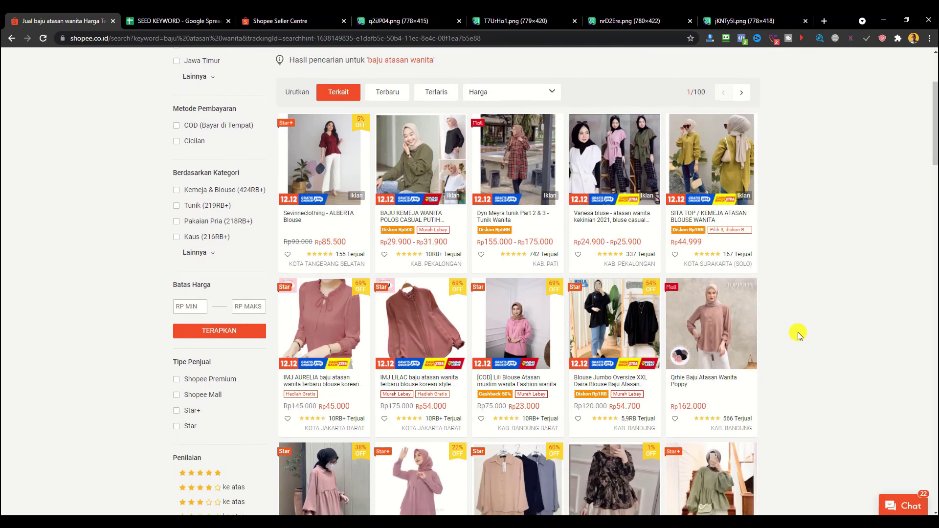
pyautogui.scroll(-3, 797, 332)
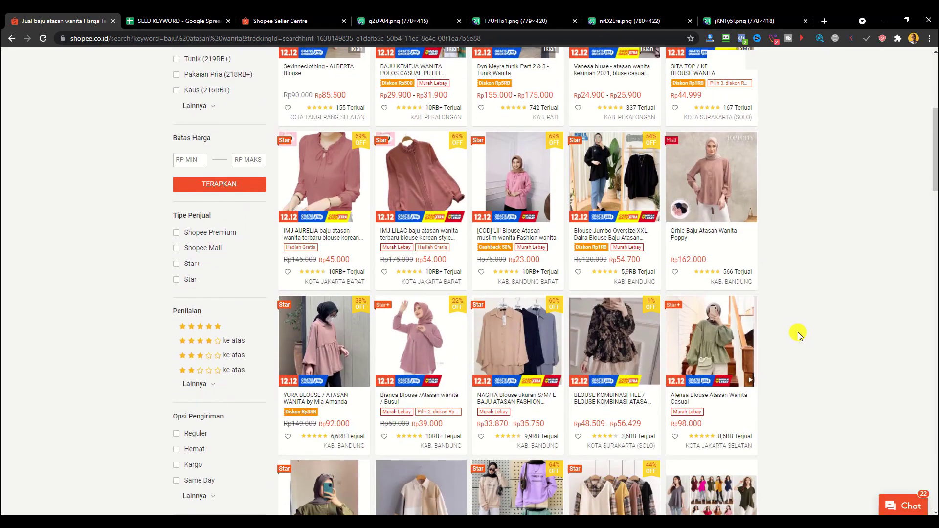
pyautogui.scroll(2, 796, 333)
pyautogui.scroll(-3, 797, 332)
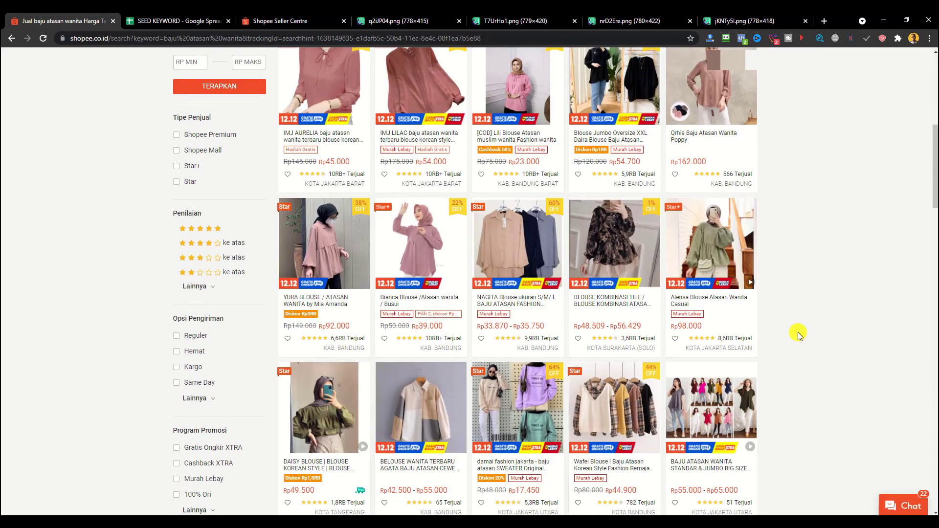
pyautogui.scroll(-1, 797, 332)
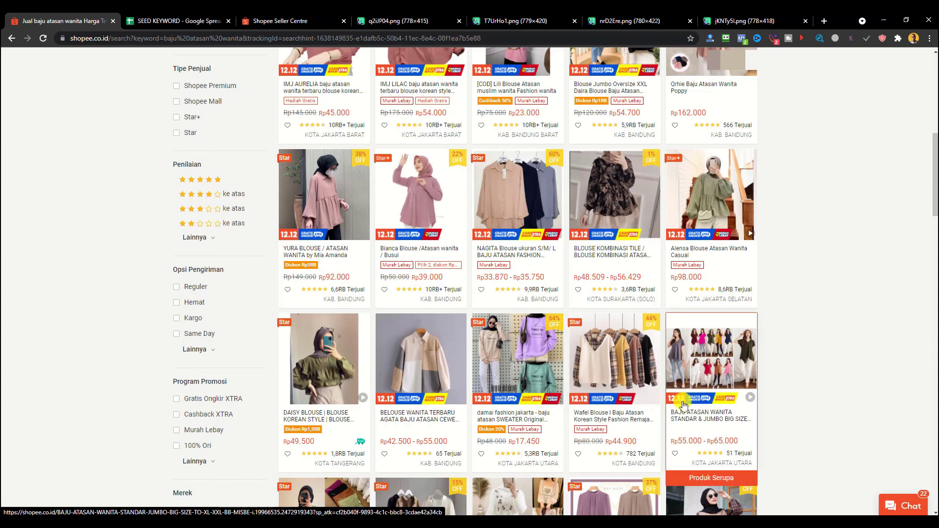
pyautogui.scroll(6, 729, 367)
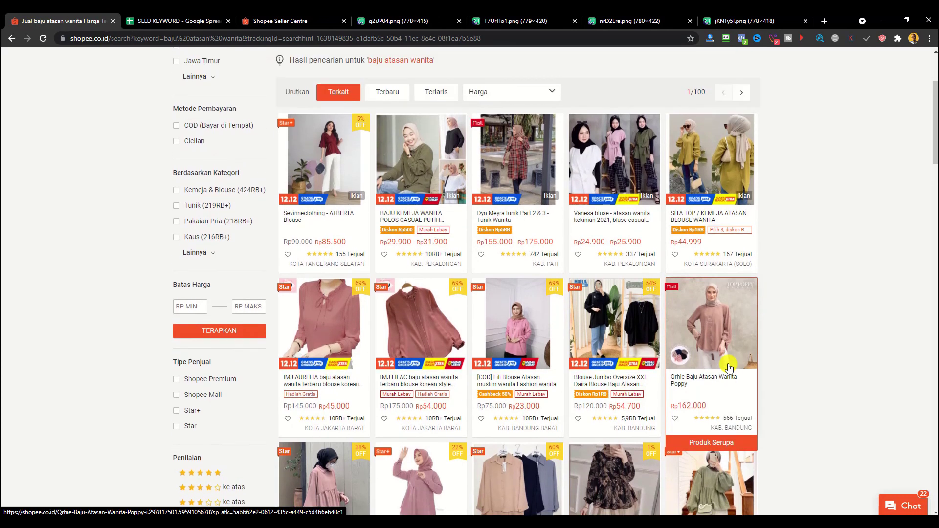
pyautogui.scroll(-1, 728, 368)
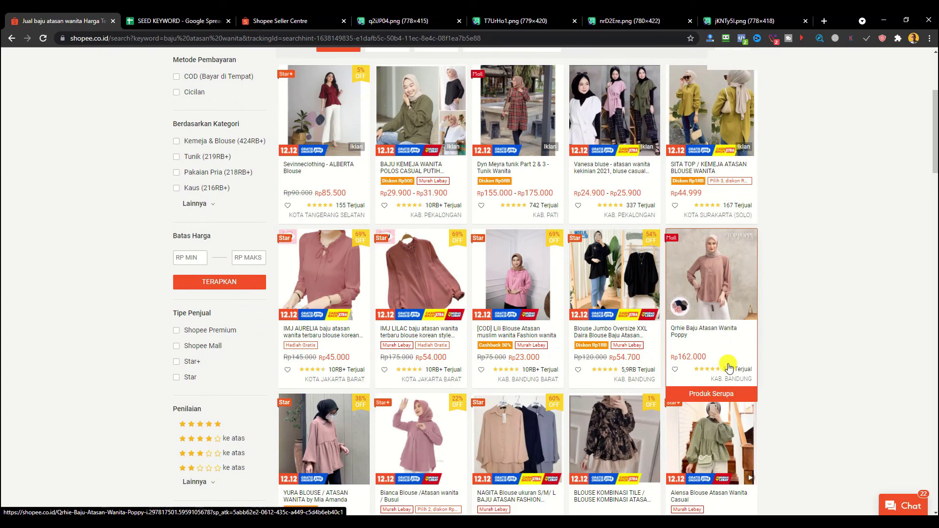
pyautogui.scroll(-4, 750, 373)
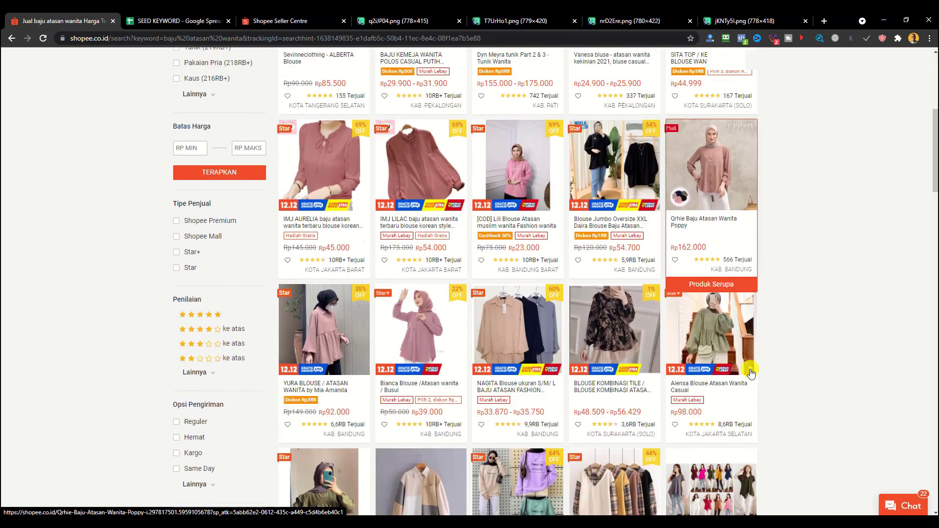